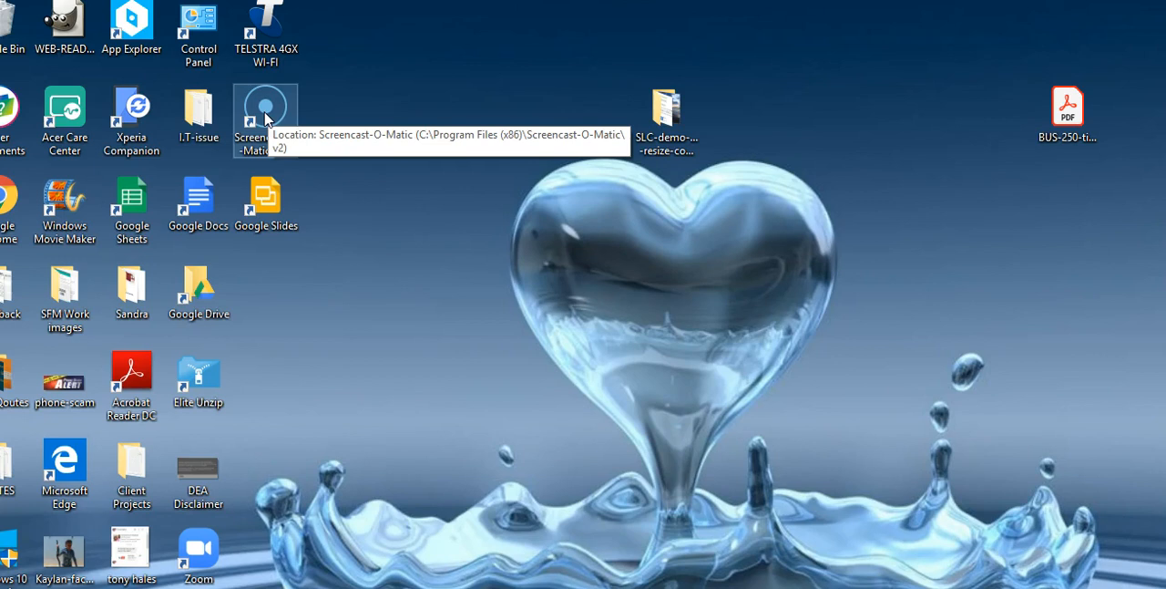
# - Launch Screencast-O-Matic, dismiss the active-recorder notice and open the "WordPress - Cookie Consent Plugin Setup" recording for editing
pyautogui.doubleClick(265, 111)
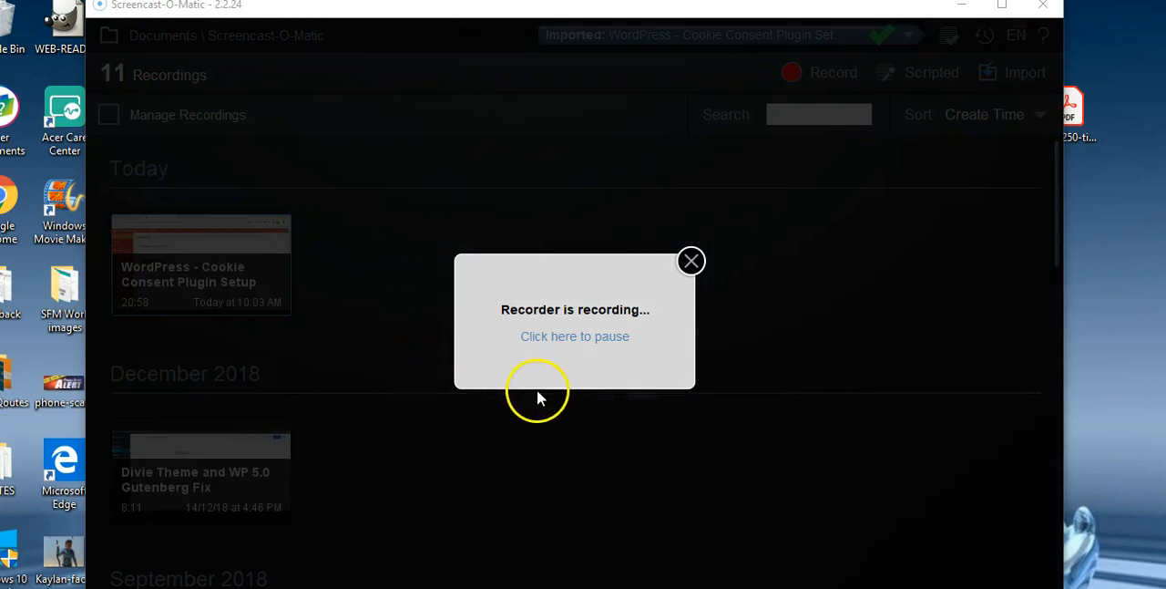
pyautogui.click(690, 261)
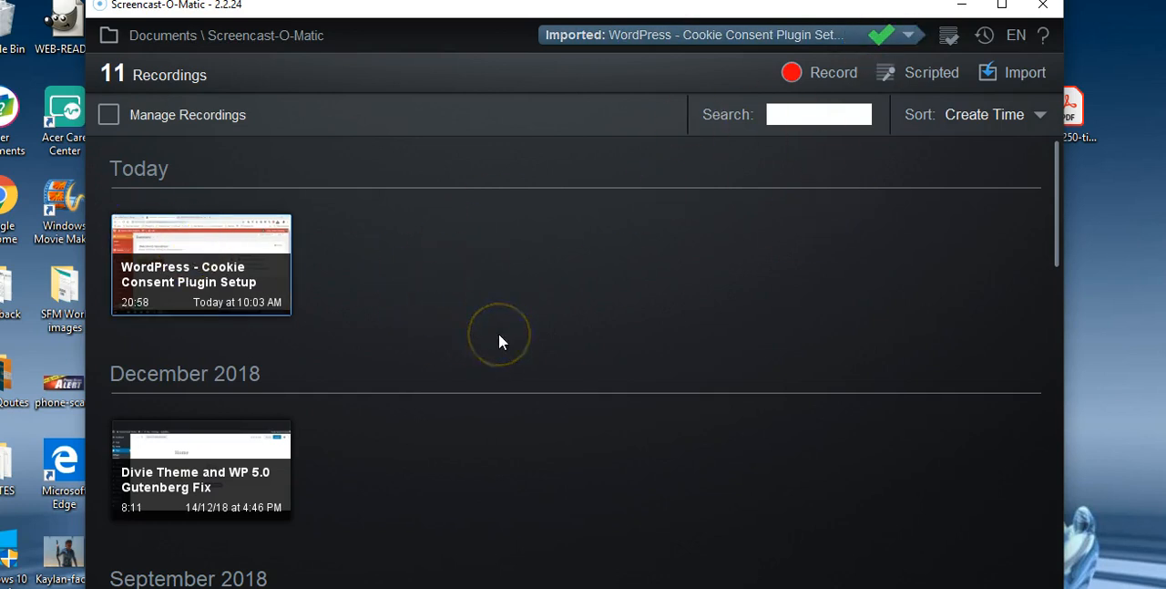
pyautogui.click(234, 271)
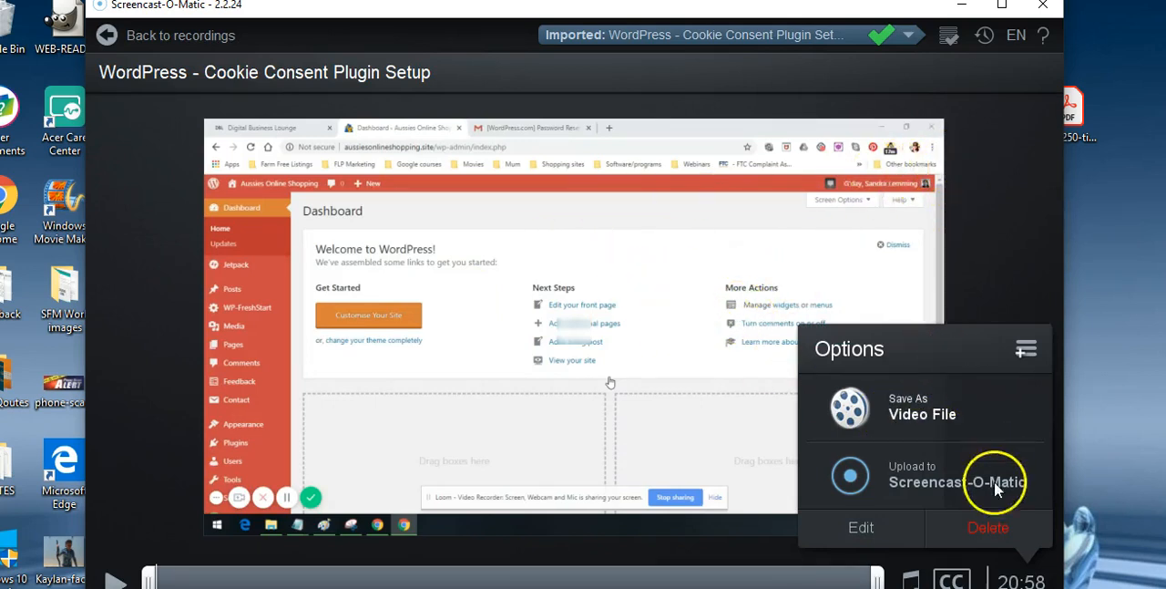
pyautogui.click(857, 527)
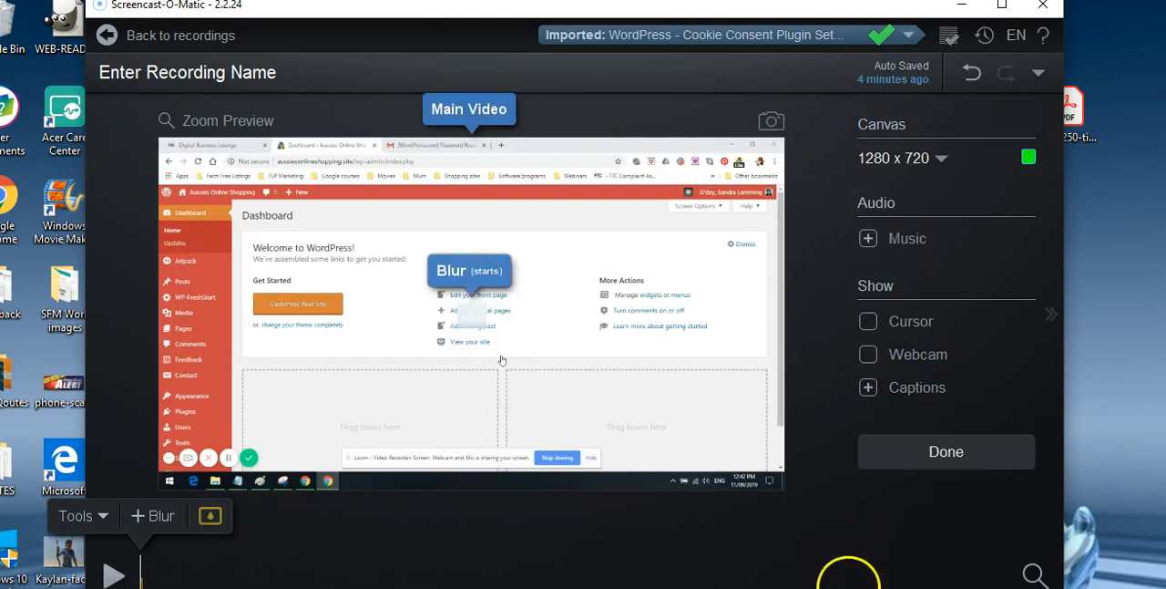
# - Add a blur at about 8:57 on the timeline and stretch it over the browser's address bar in the video
pyautogui.click(621, 541)
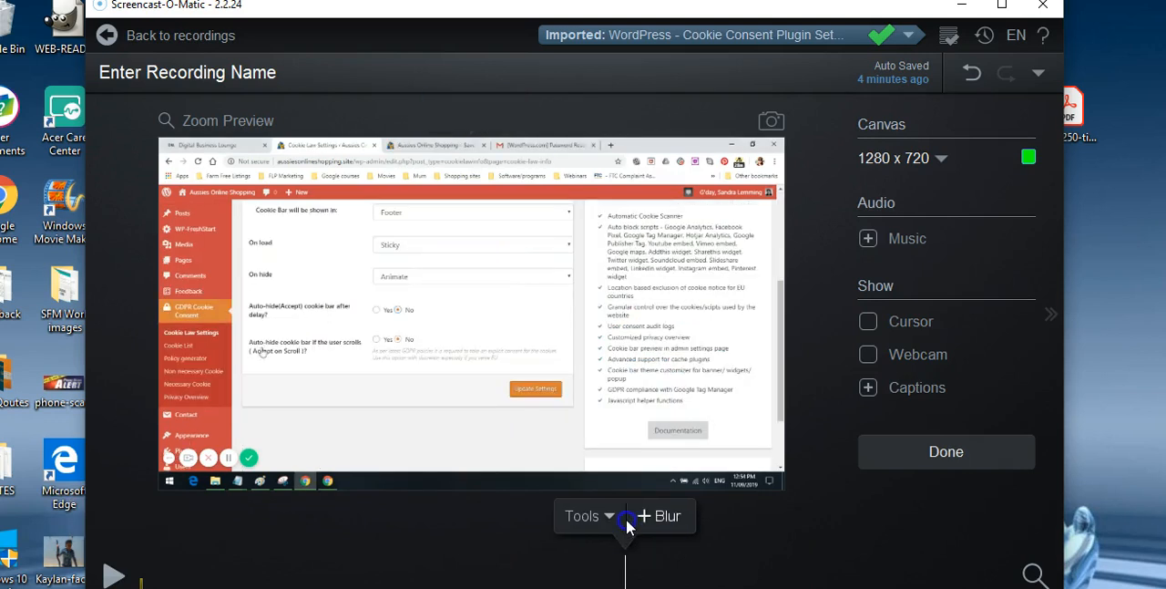
pyautogui.moveTo(597, 516); pyautogui.dragTo(128, 517)
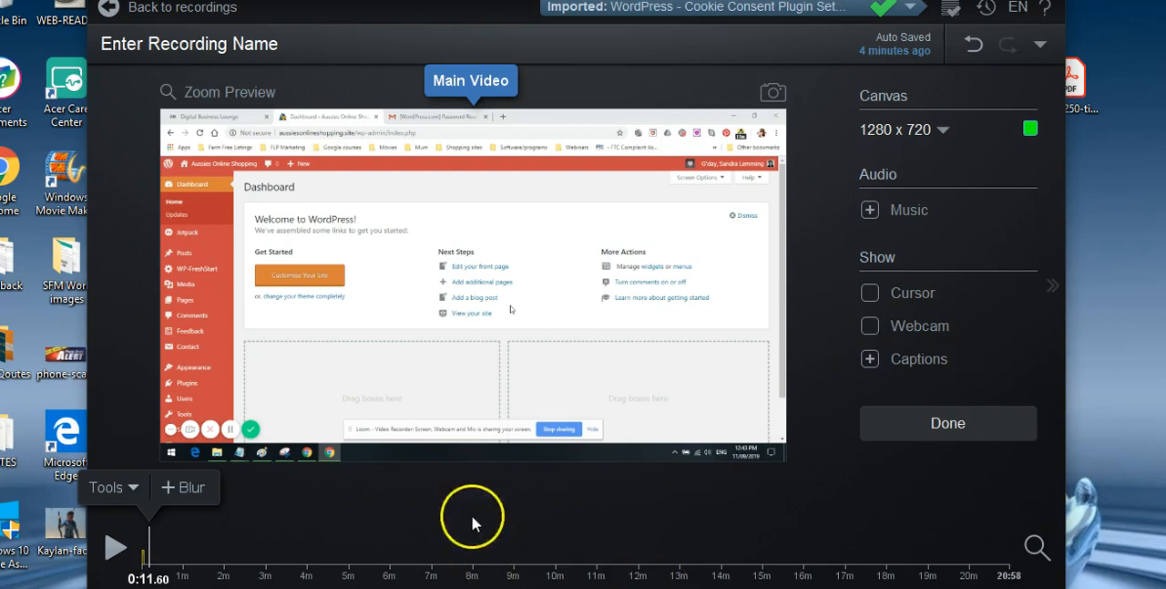
pyautogui.click(513, 574)
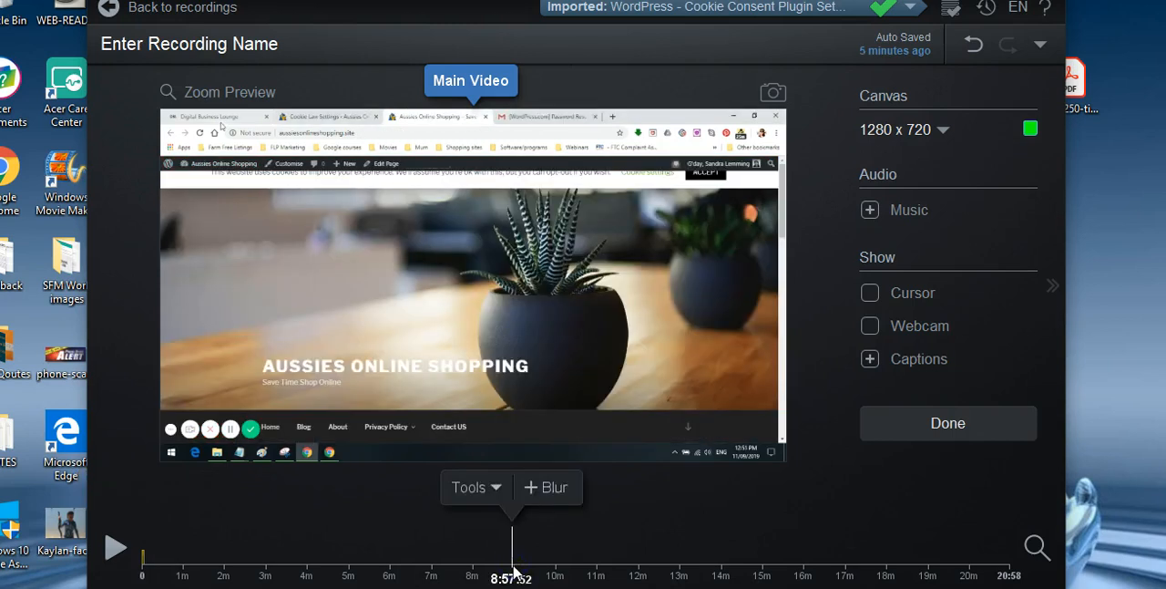
pyautogui.click(556, 489)
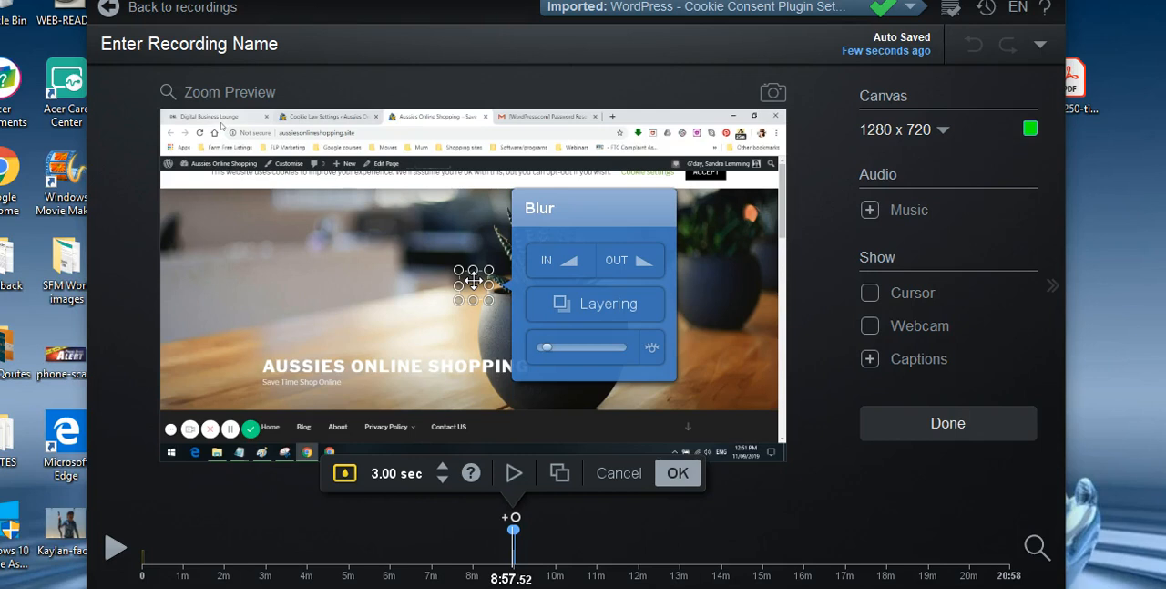
pyautogui.moveTo(474, 282); pyautogui.dragTo(354, 130)
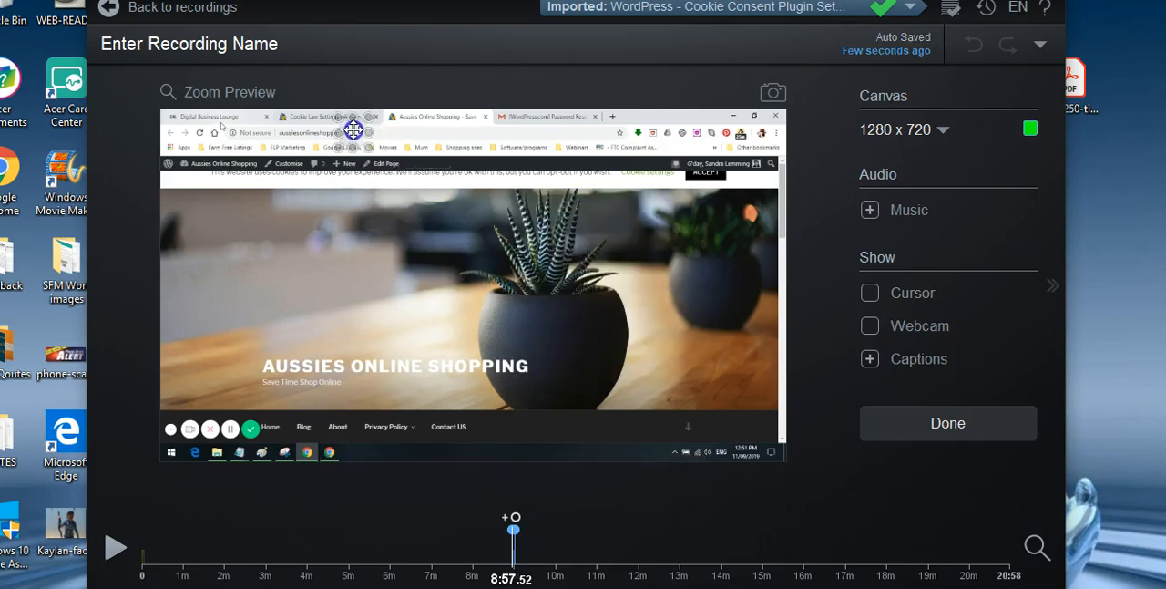
pyautogui.moveTo(354, 119); pyautogui.dragTo(284, 134)
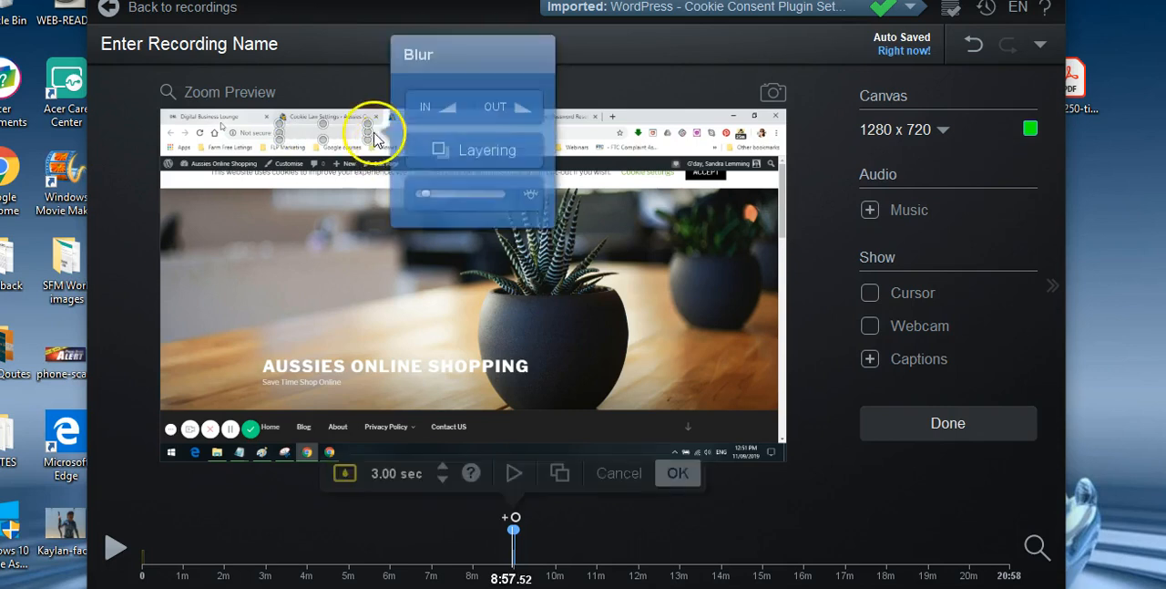
pyautogui.moveTo(372, 131); pyautogui.dragTo(505, 136)
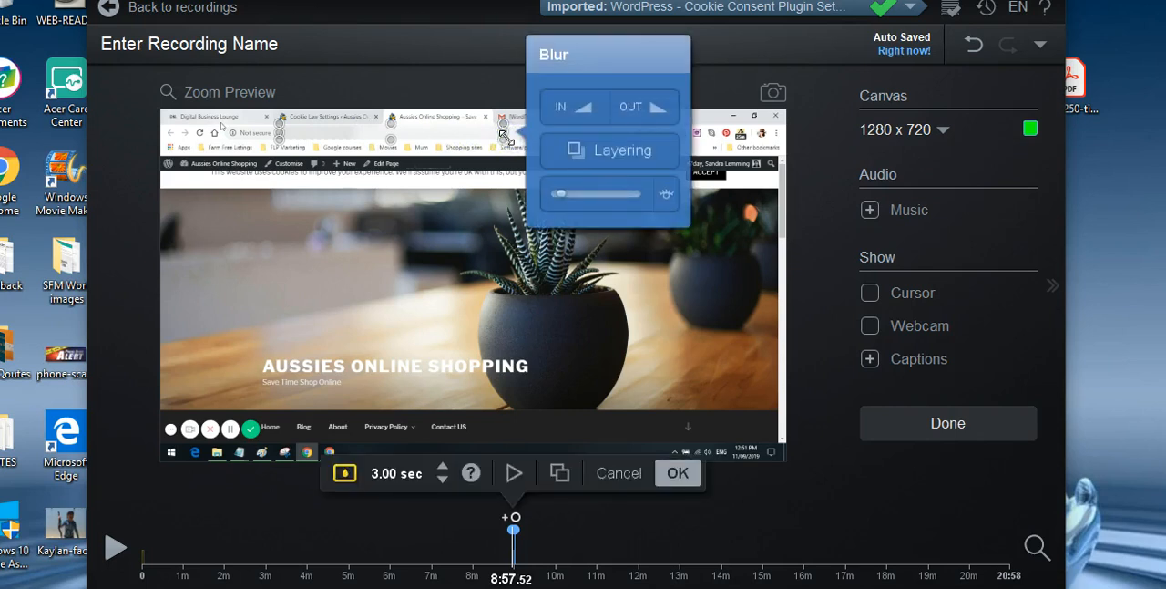
# - Raise the blur's opacity to about half and extend its duration to about 11 minutes, ending near the 20-minute mark
pyautogui.moveTo(578, 195)
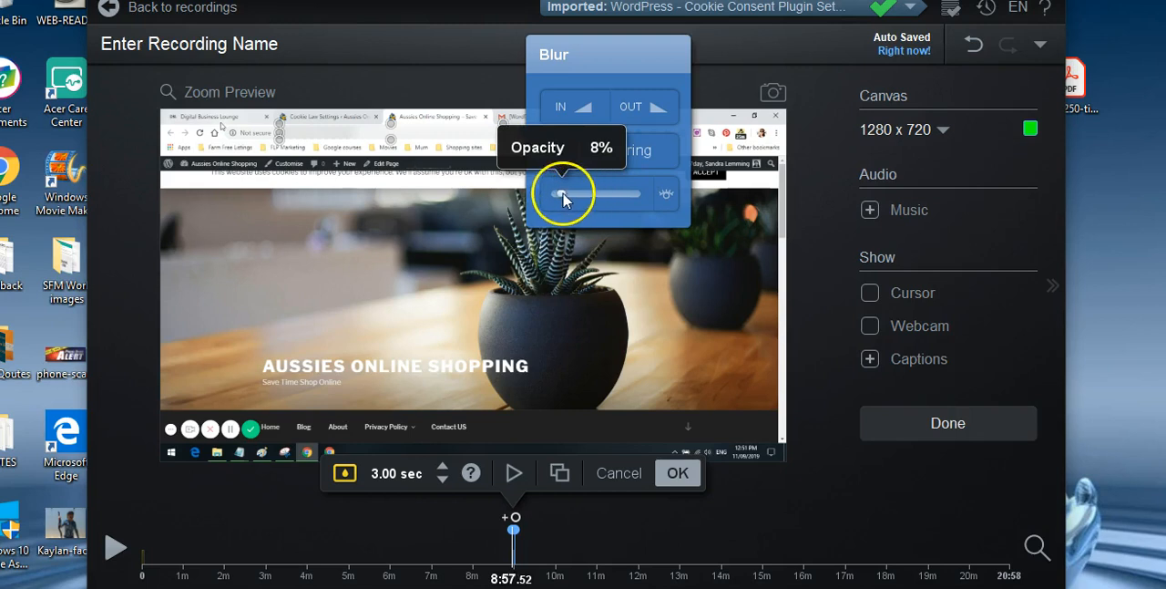
pyautogui.moveTo(563, 196); pyautogui.dragTo(601, 199)
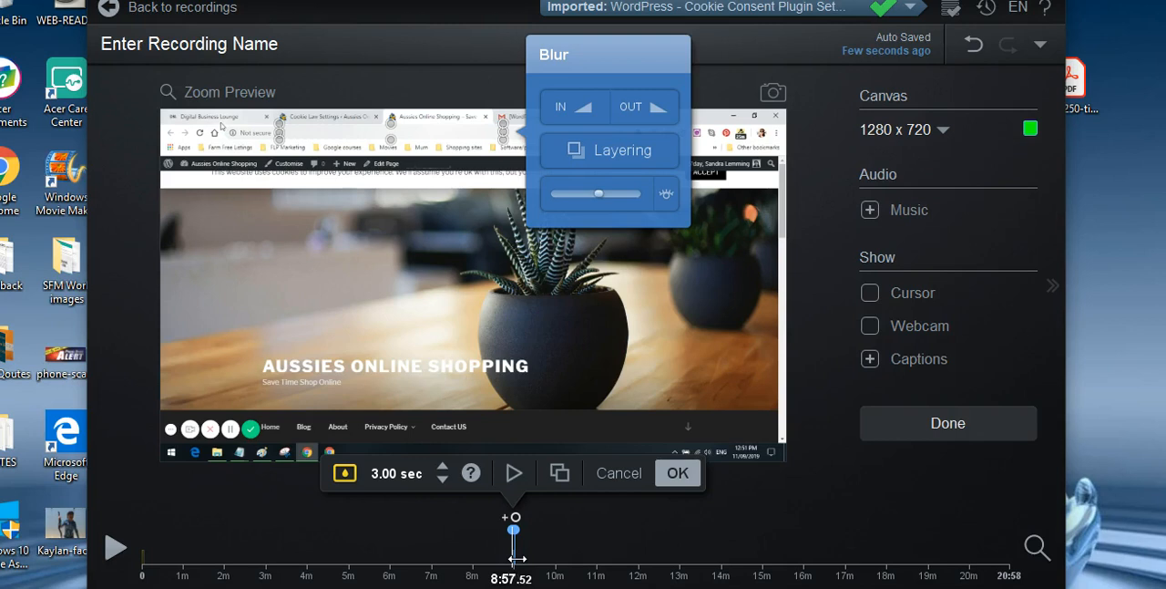
pyautogui.moveTo(517, 559)
pyautogui.mouseDown()
pyautogui.moveTo(963, 559)
pyautogui.moveTo(1003, 570)
pyautogui.moveTo(856, 567)
pyautogui.moveTo(971, 568)
pyautogui.mouseUp()
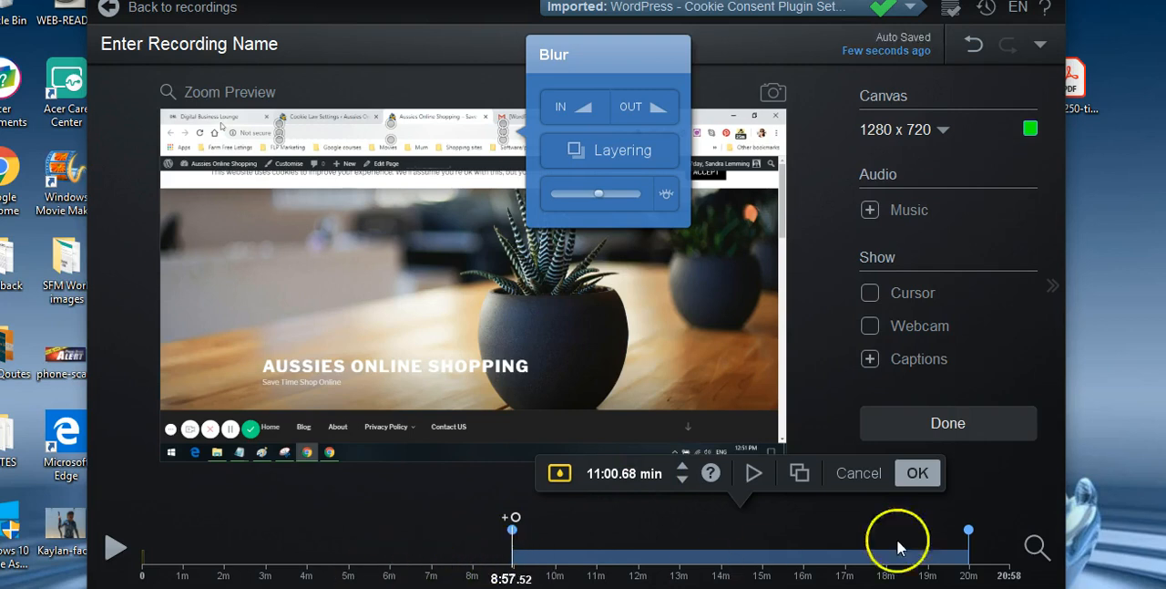
pyautogui.click(918, 474)
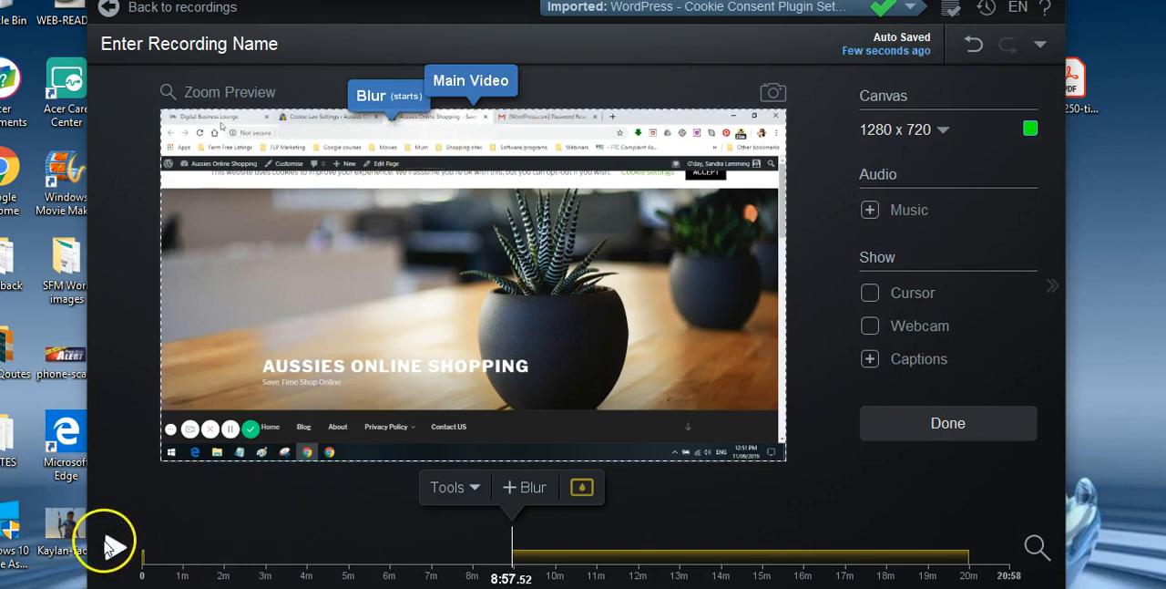
# - Play the video from the first blur and at several points between 7 and 9 minutes to check the blurs, pausing at 9:19
pyautogui.click(143, 567)
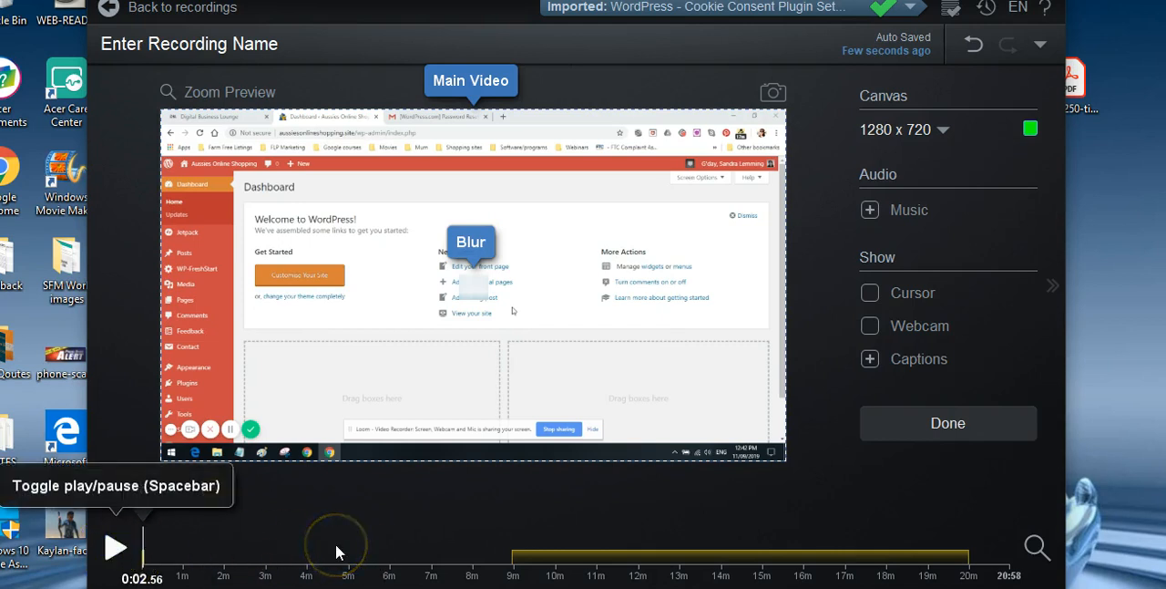
pyautogui.press('space')
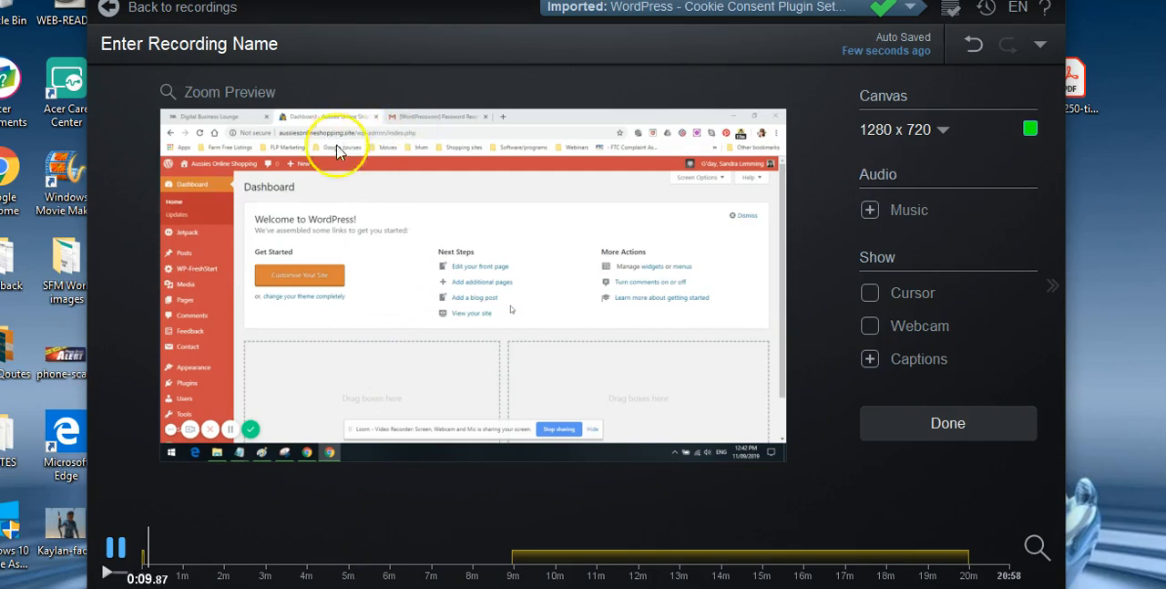
pyautogui.click(430, 574)
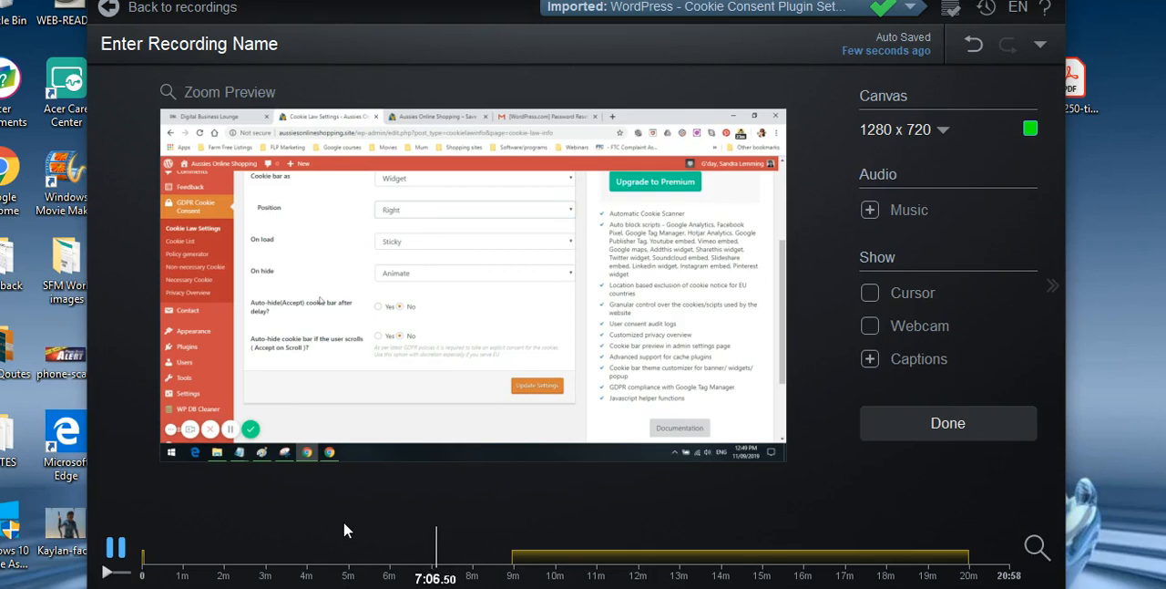
pyautogui.click(472, 569)
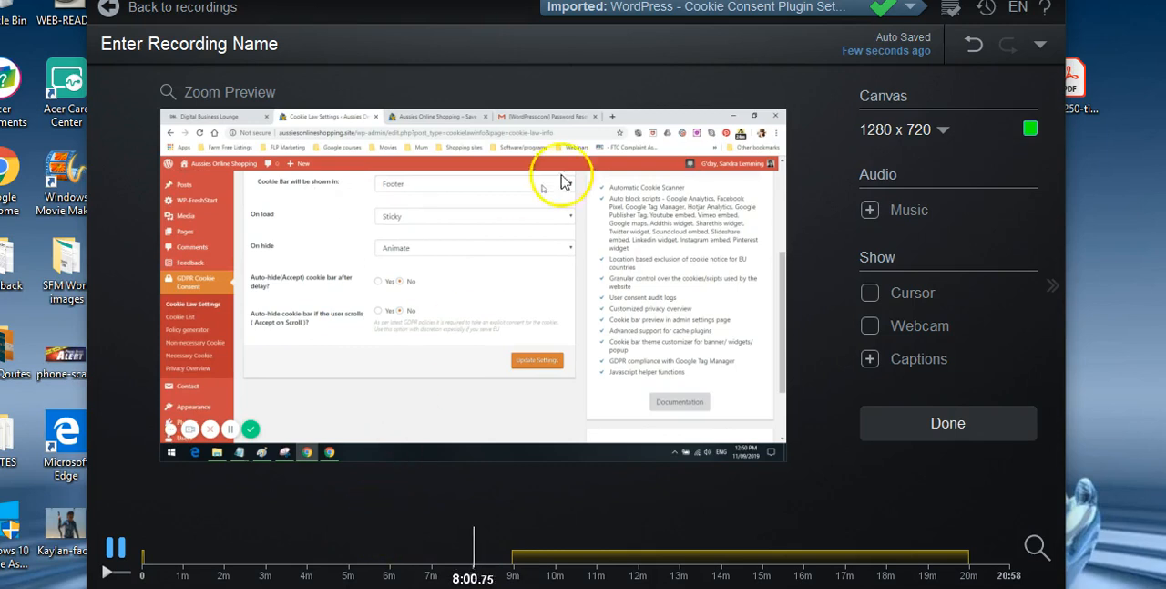
pyautogui.click(486, 565)
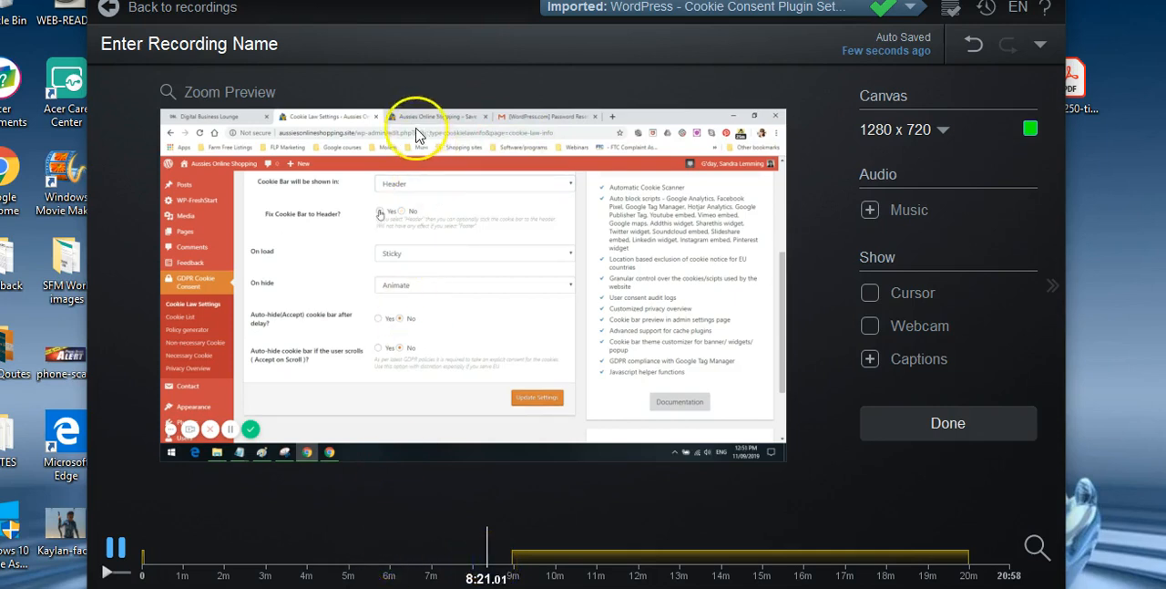
pyautogui.click(496, 558)
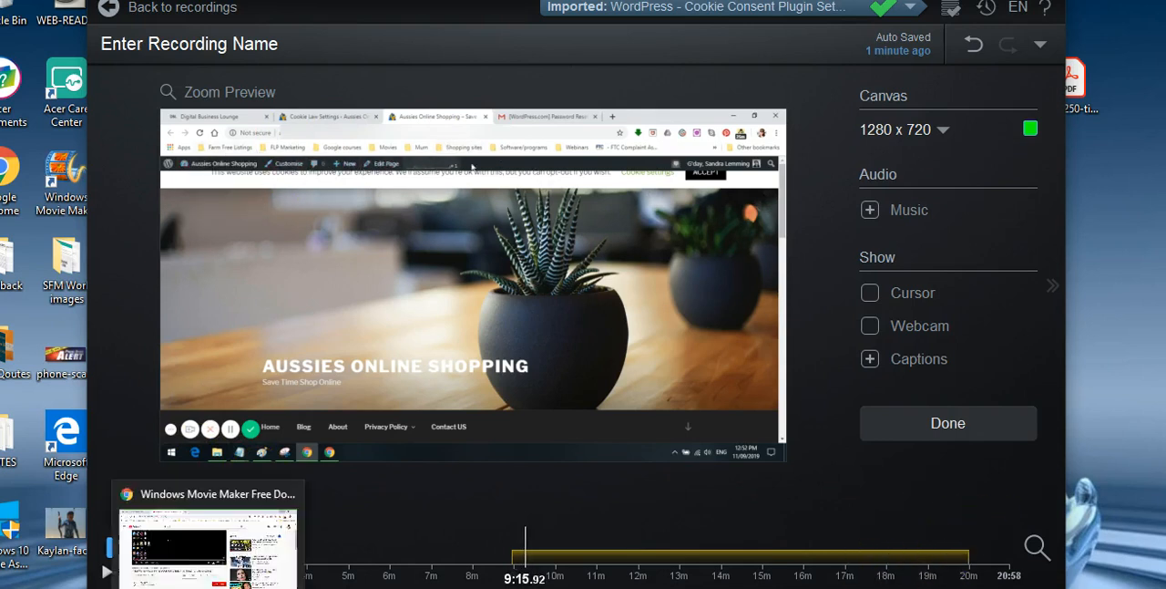
pyautogui.click(117, 544)
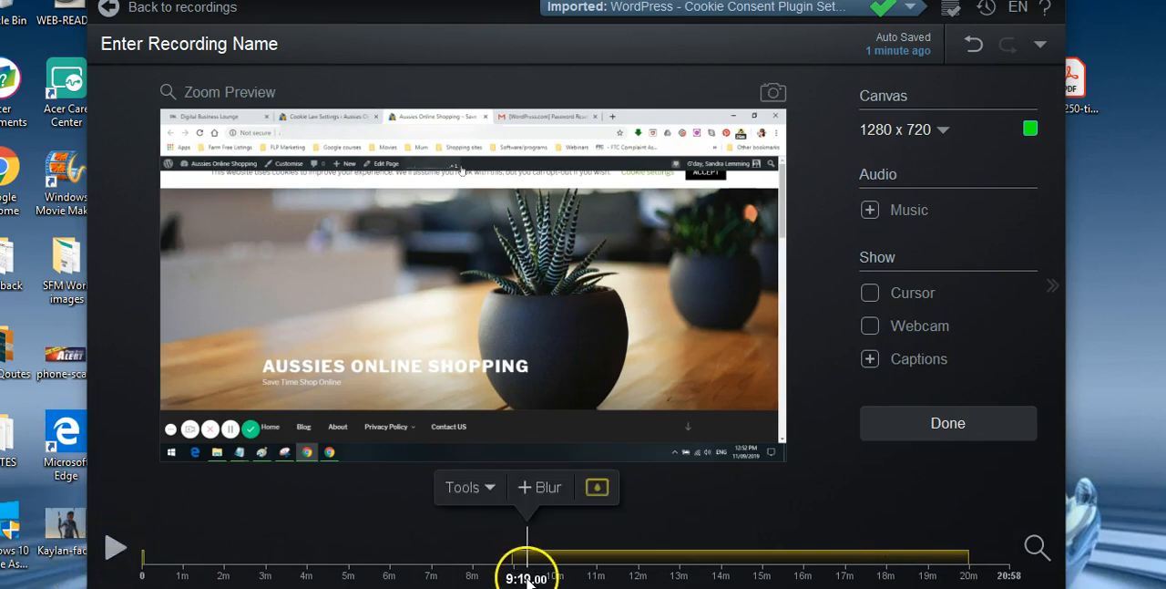
# - Add a blank captions track to the recording, titled with the presenter's full name, and start the captions editor
pyautogui.click(870, 360)
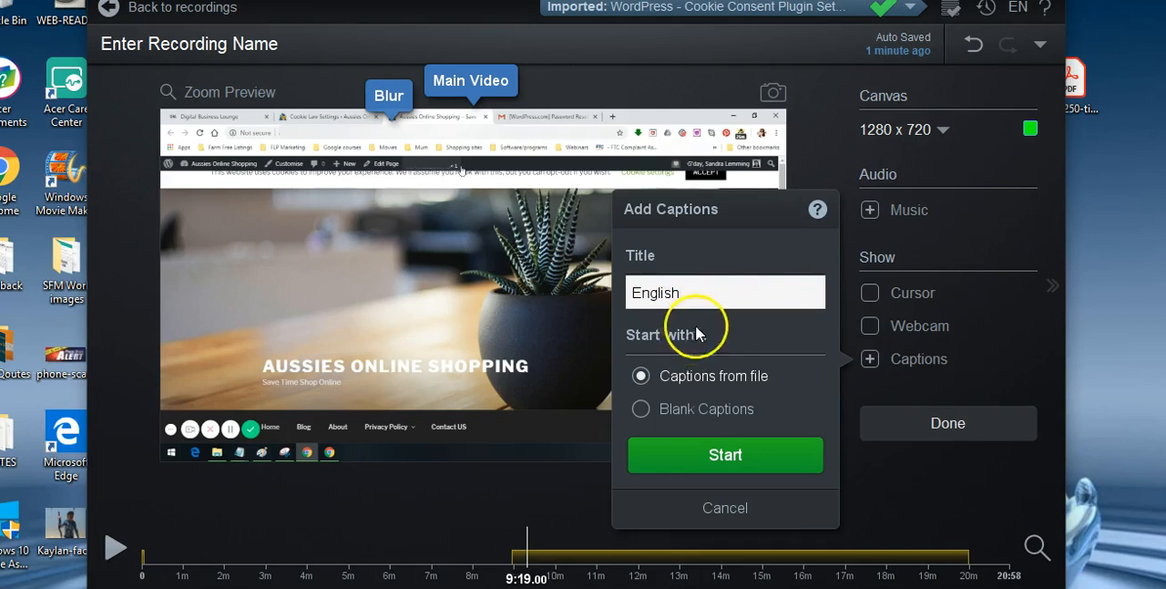
pyautogui.click(745, 292)
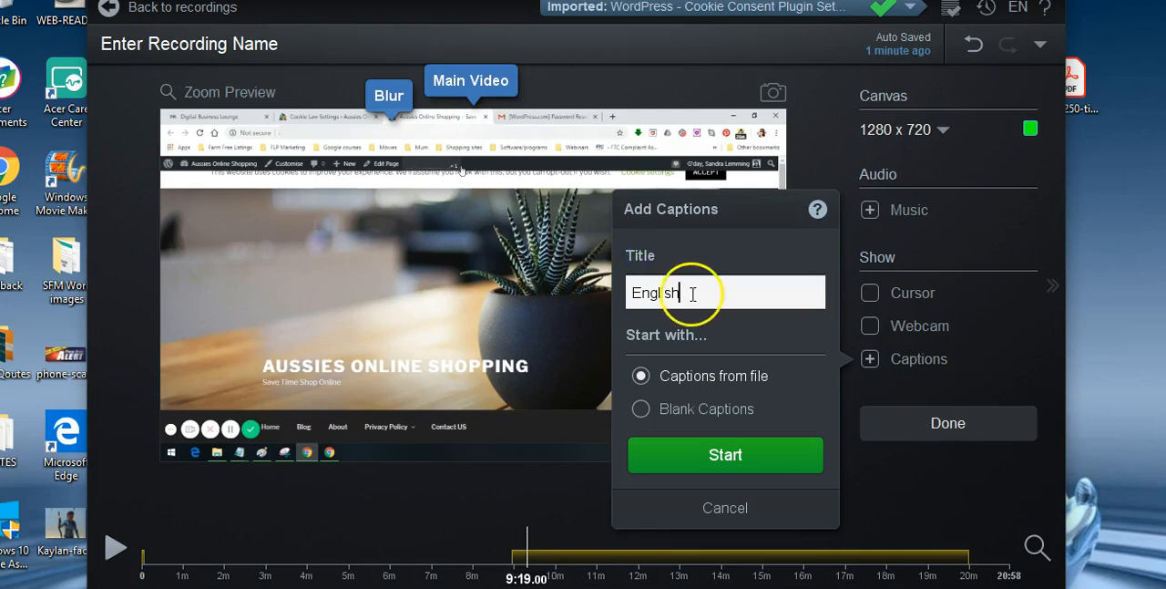
pyautogui.moveTo(684, 292); pyautogui.dragTo(623, 292)
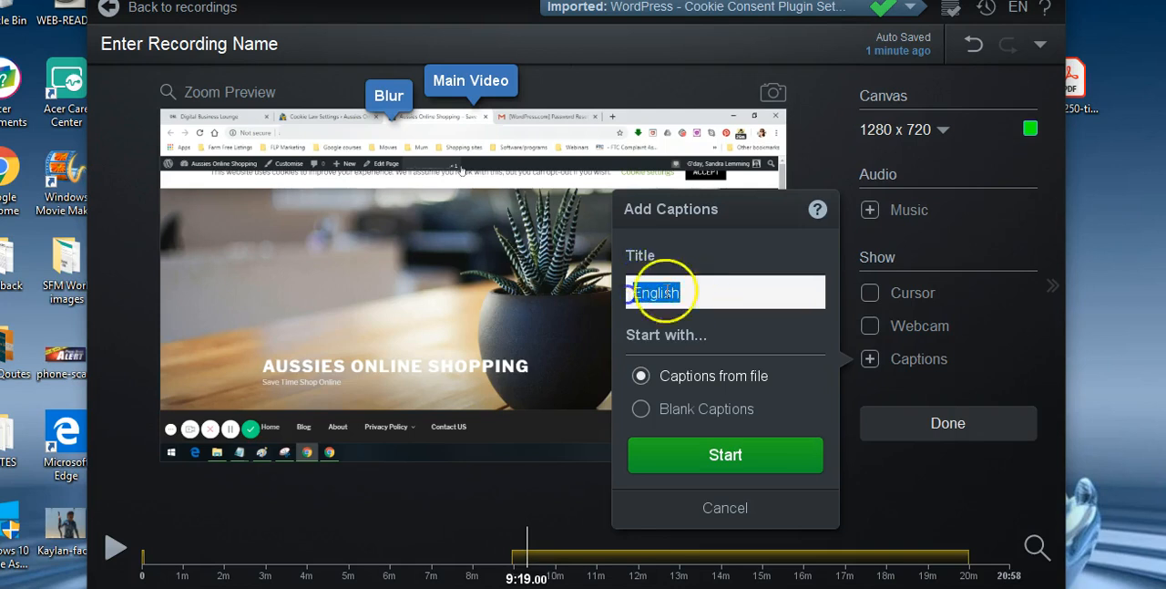
pyautogui.click(708, 292)
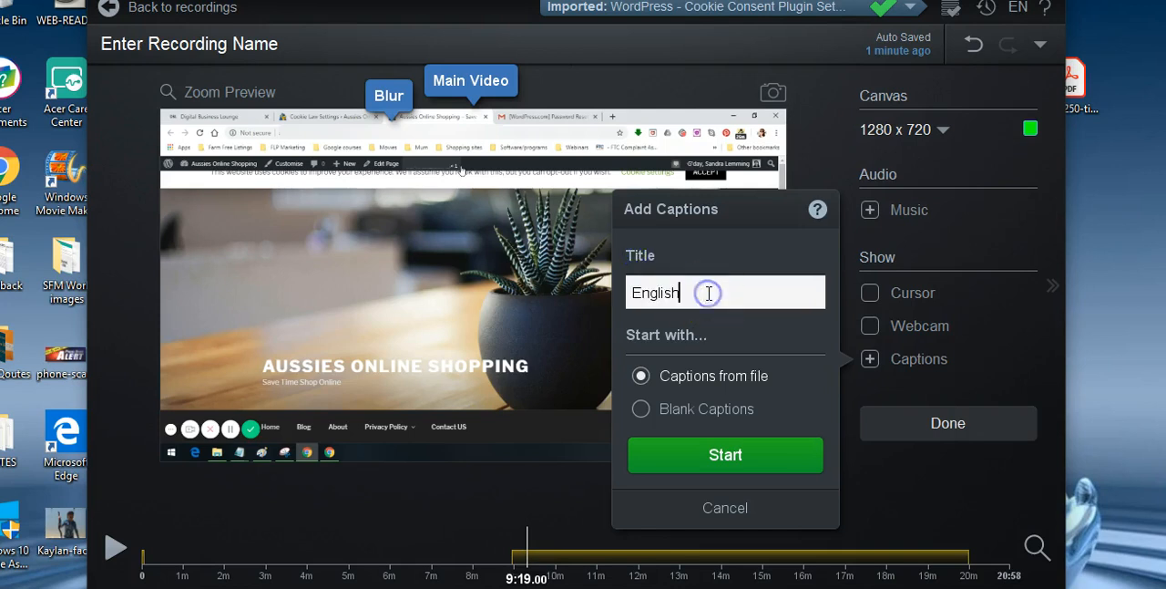
pyautogui.moveTo(708, 293); pyautogui.dragTo(639, 293)
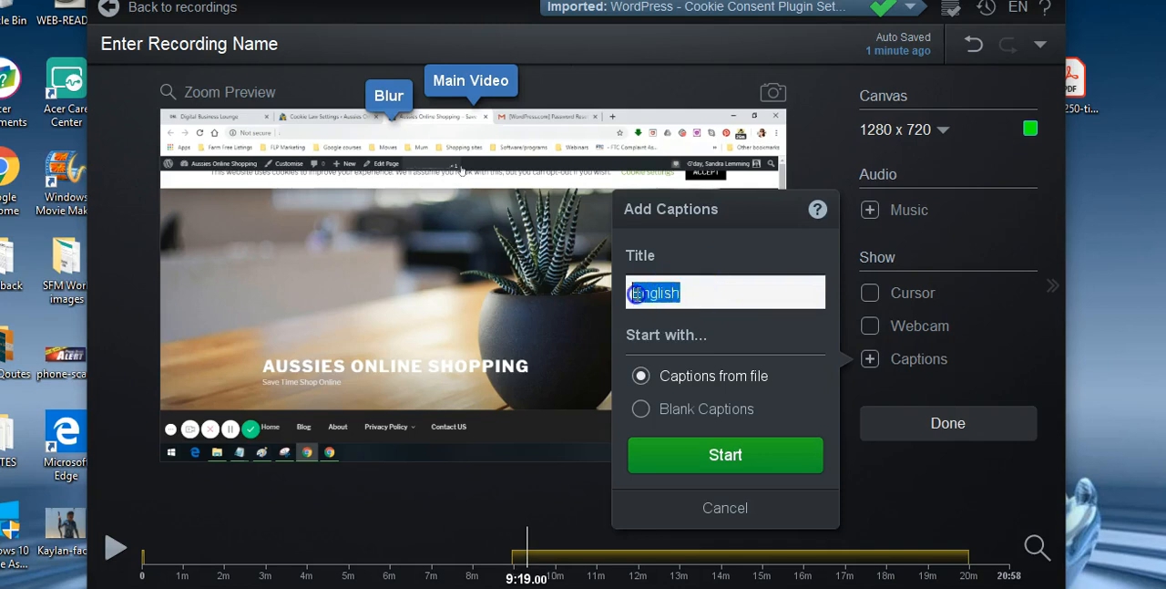
pyautogui.write('Sandra Lemming')
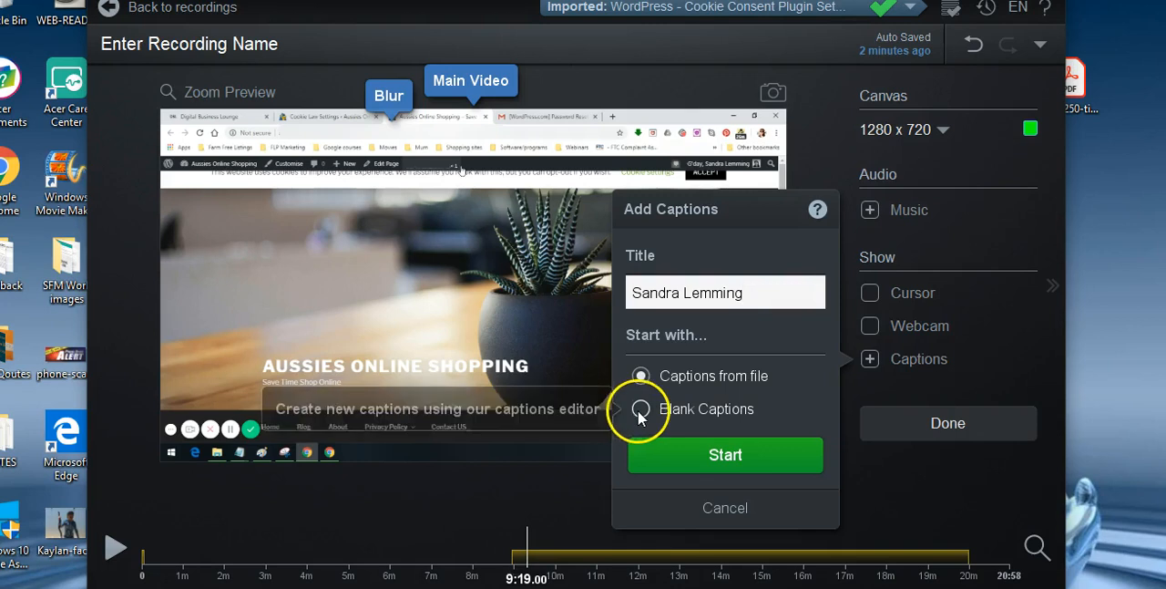
pyautogui.click(679, 408)
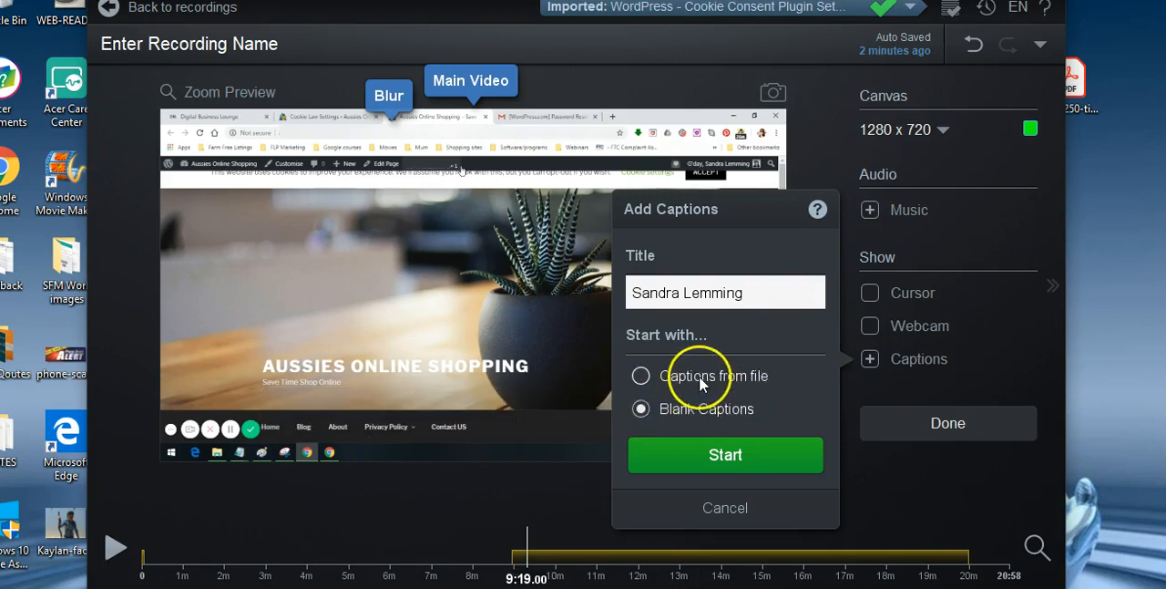
pyautogui.click(740, 459)
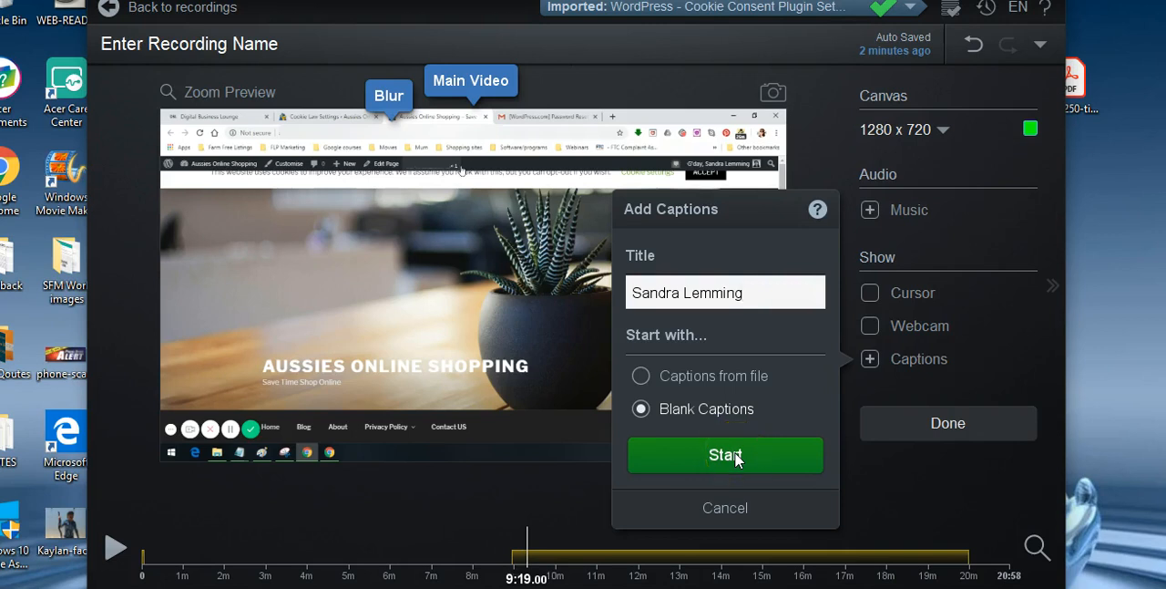
pyautogui.click(737, 461)
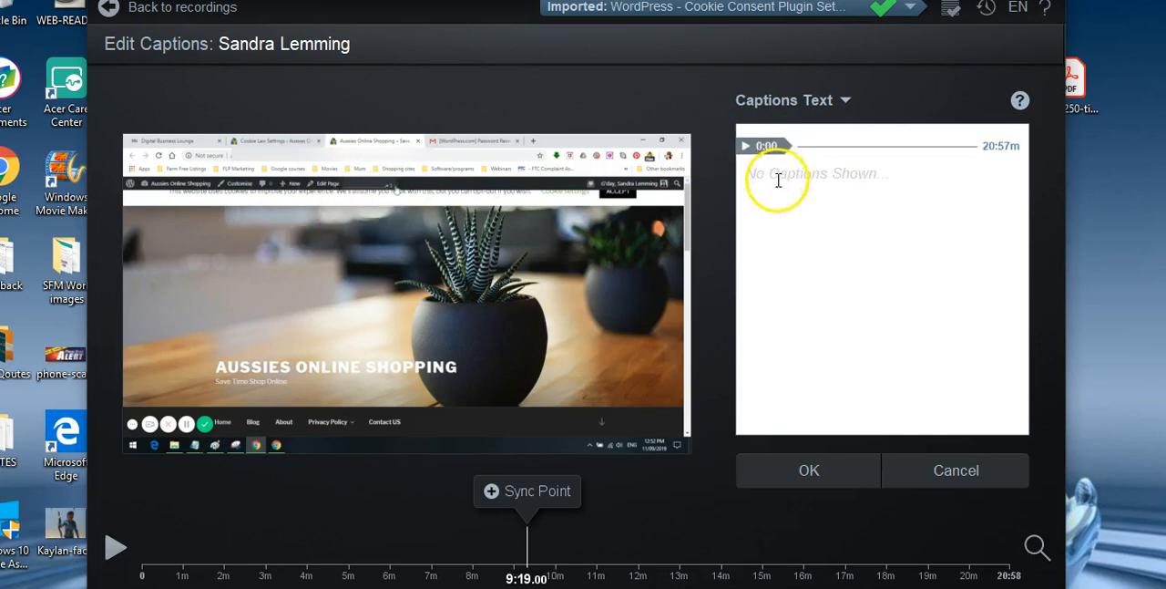
# - Enter "You can see" as the caption text at 0:00 and accept the captions
pyautogui.click(809, 176)
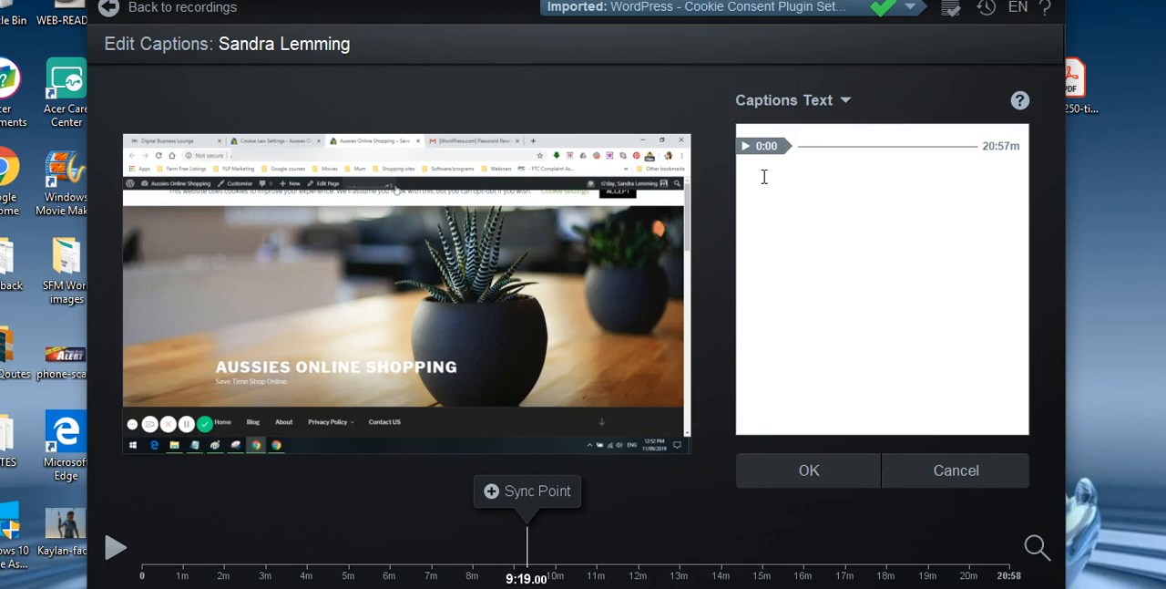
pyautogui.click(771, 184)
pyautogui.write('You can see')
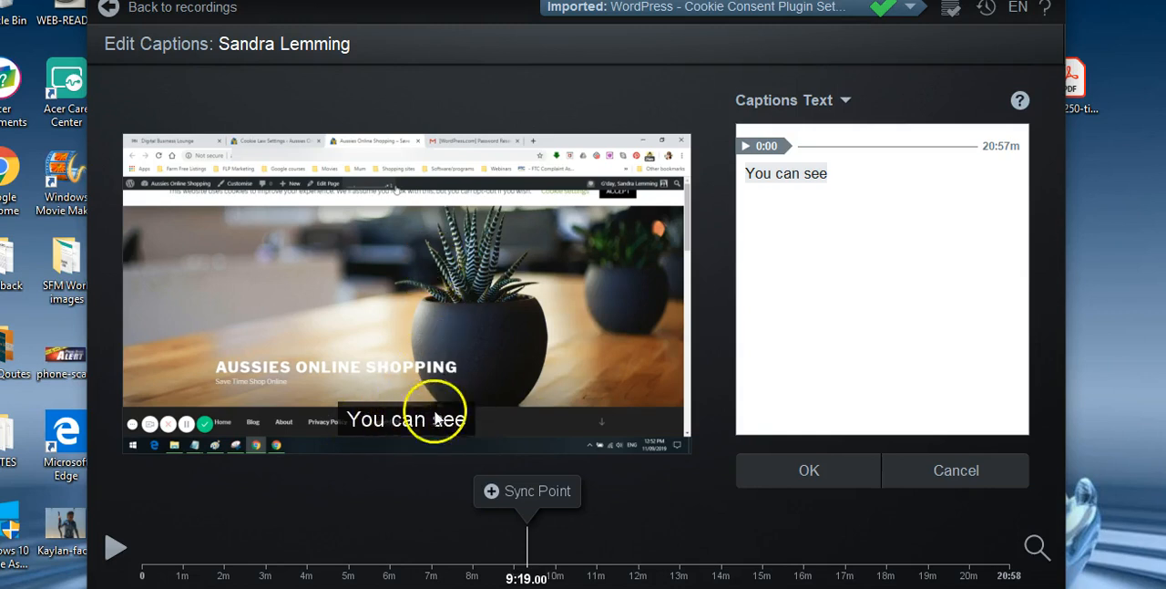
pyautogui.click(801, 469)
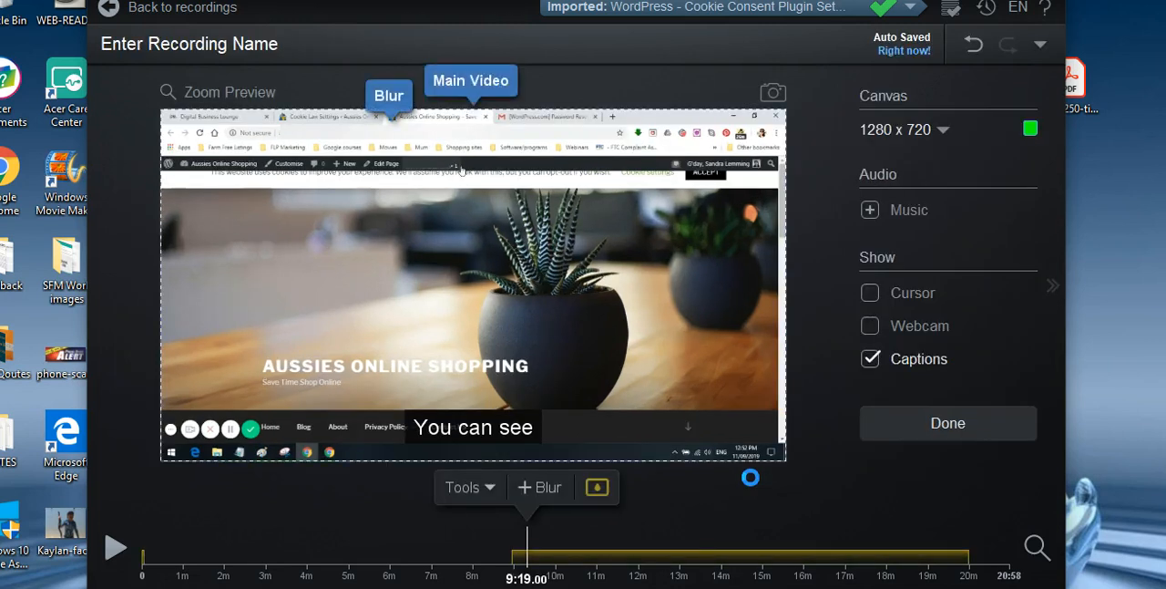
pyautogui.click(492, 427)
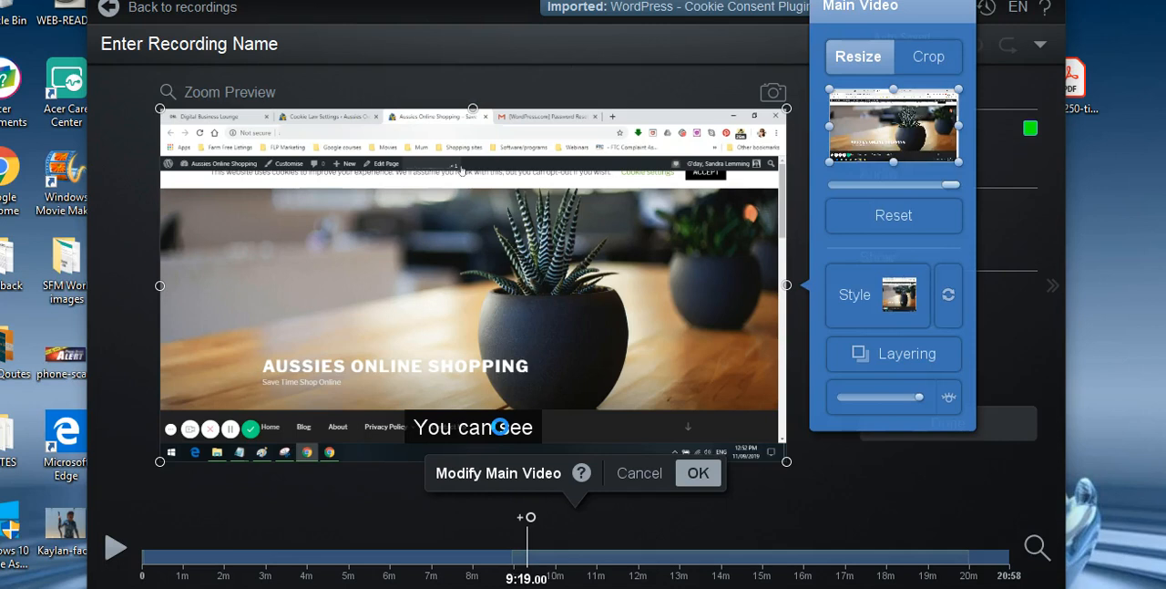
# - Accept the main video settings, move to 4:57.16 and look at the edit tools available there
pyautogui.click(496, 426)
pyautogui.click(698, 474)
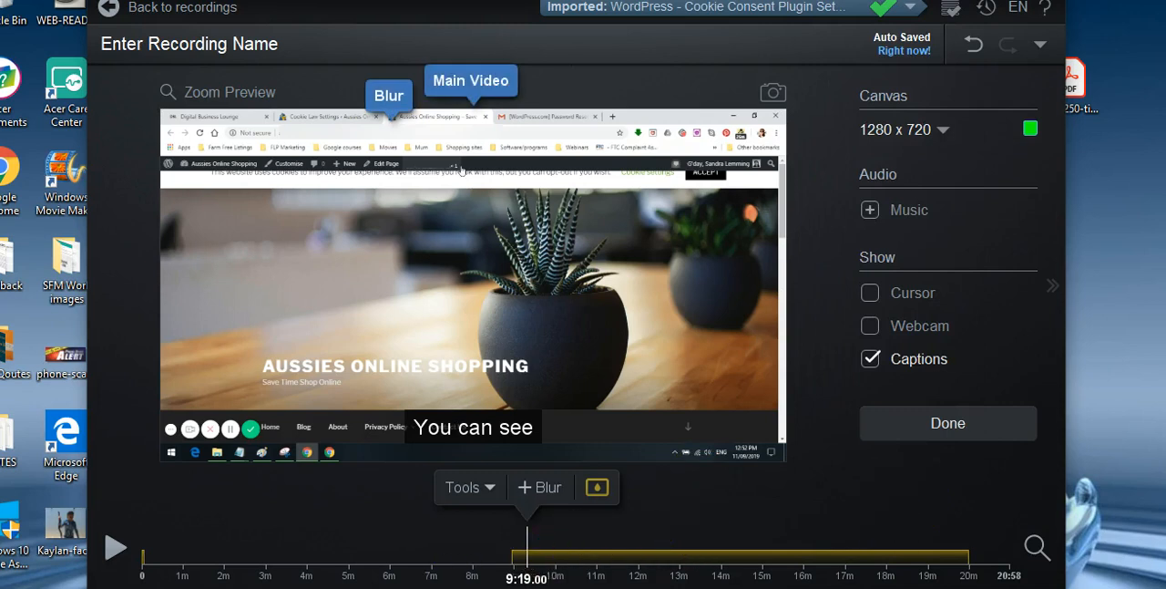
pyautogui.click(346, 564)
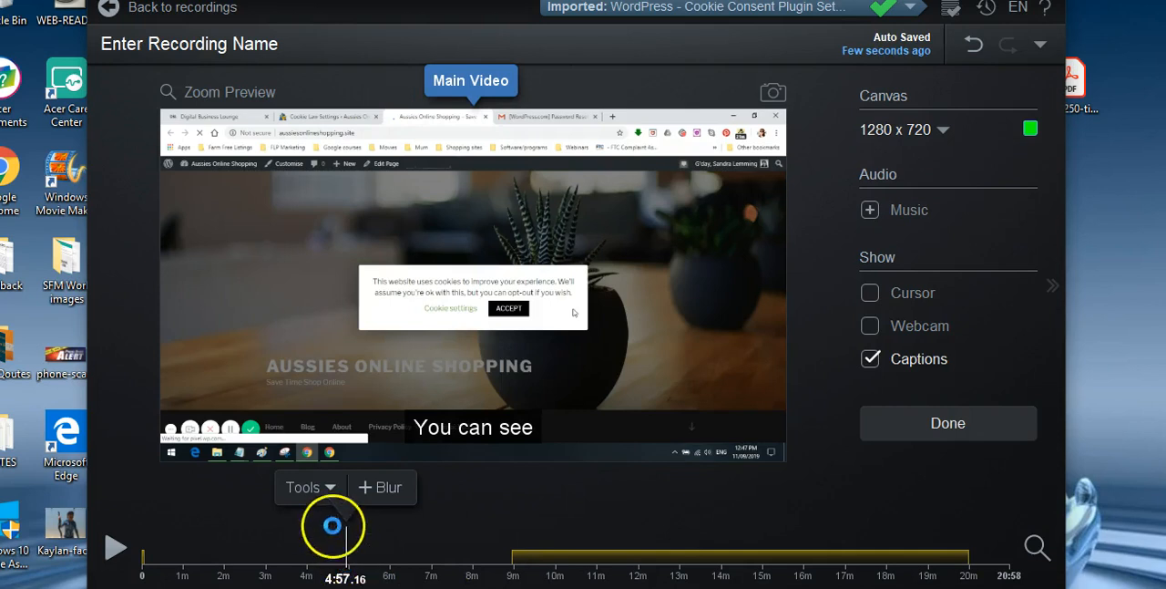
pyautogui.click(329, 488)
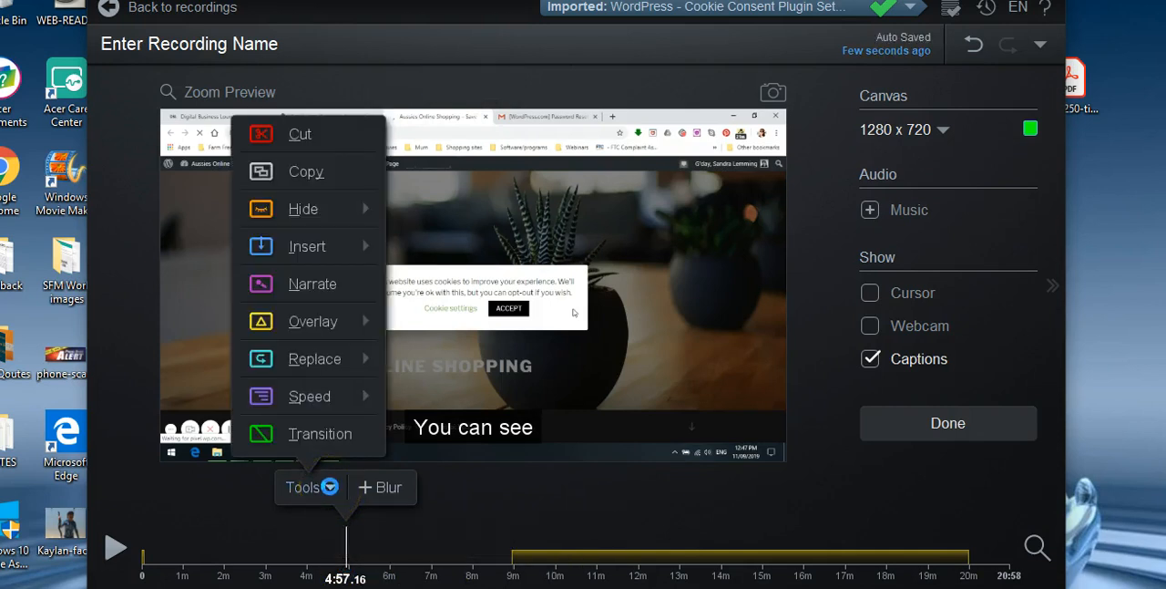
pyautogui.click(753, 429)
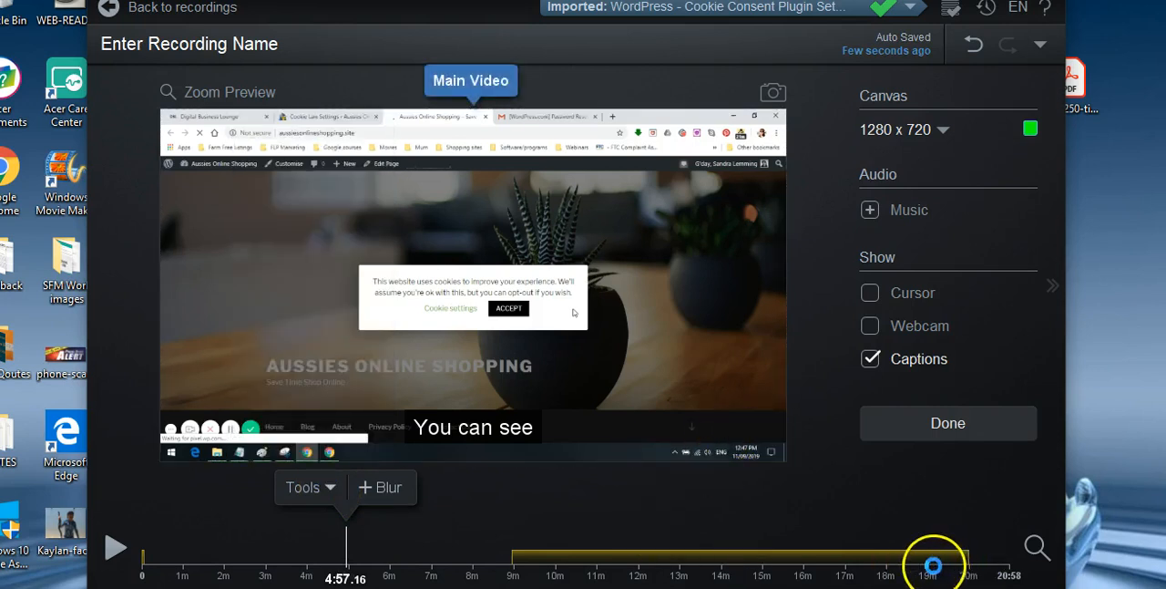
# - Move the playhead to 20:19.80 and look through the edit tools, including the Overlay, Replace and Speed options
pyautogui.click(930, 564)
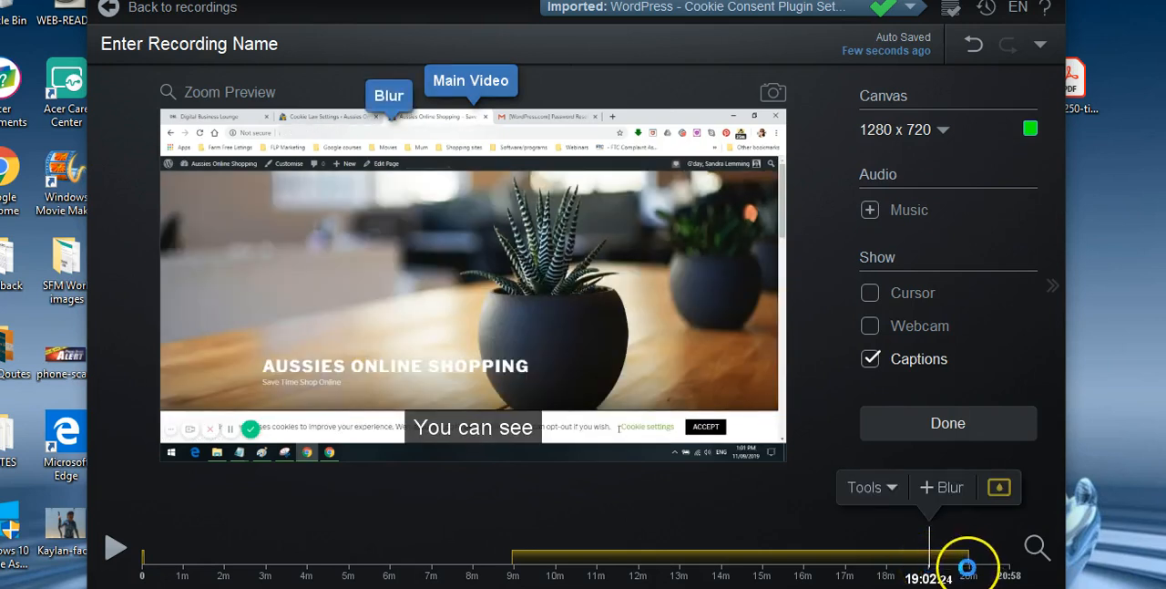
pyautogui.click(967, 564)
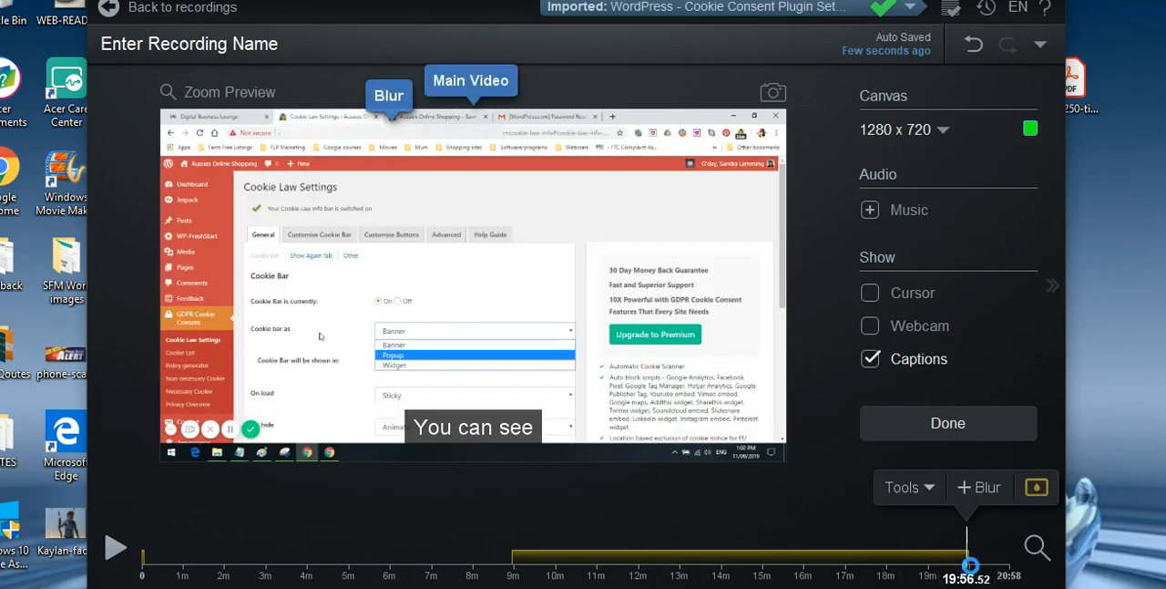
pyautogui.click(982, 561)
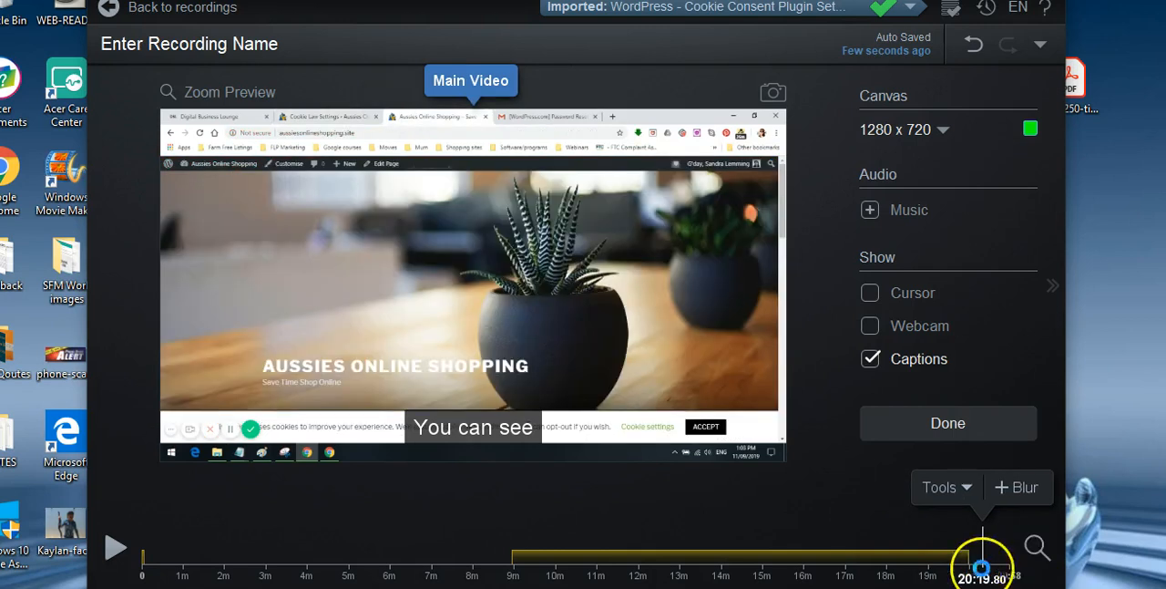
pyautogui.click(961, 486)
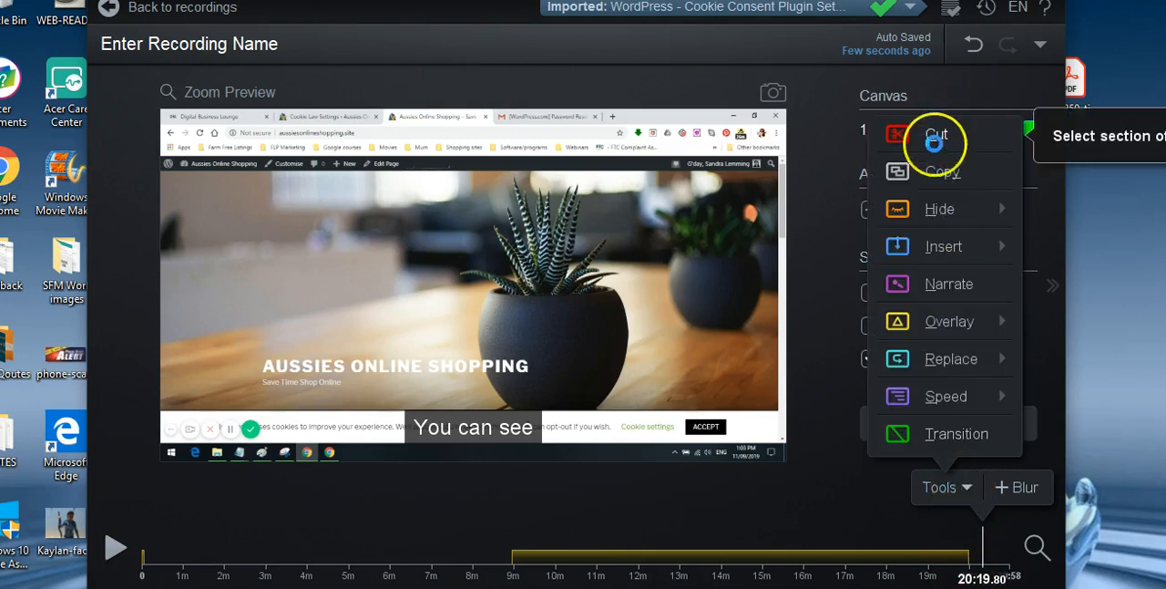
pyautogui.moveTo(945, 208)
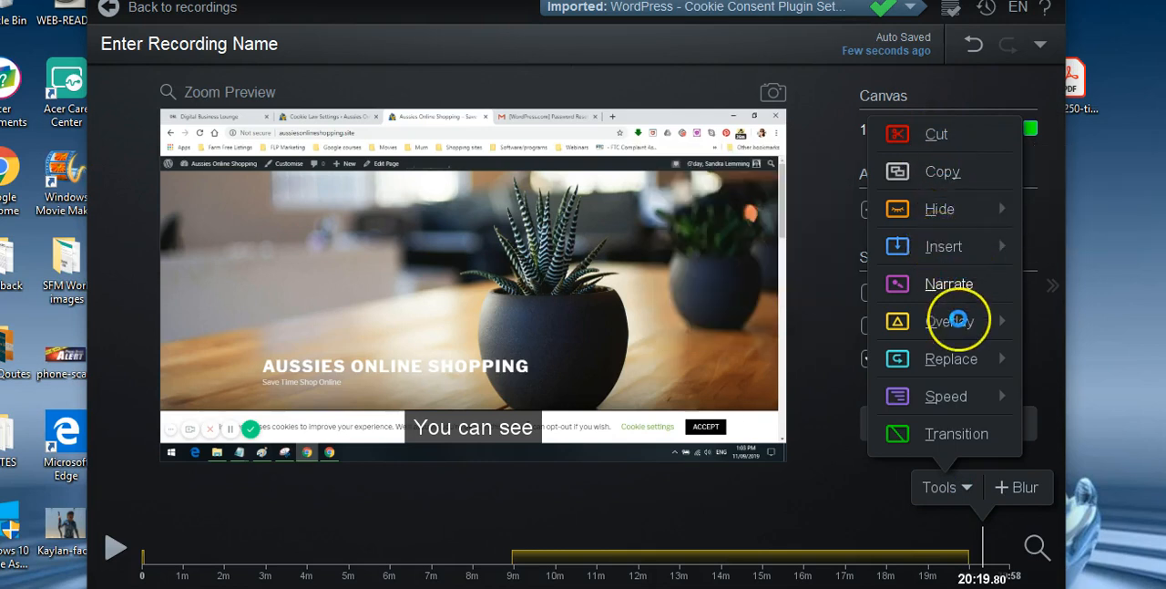
pyautogui.moveTo(957, 319)
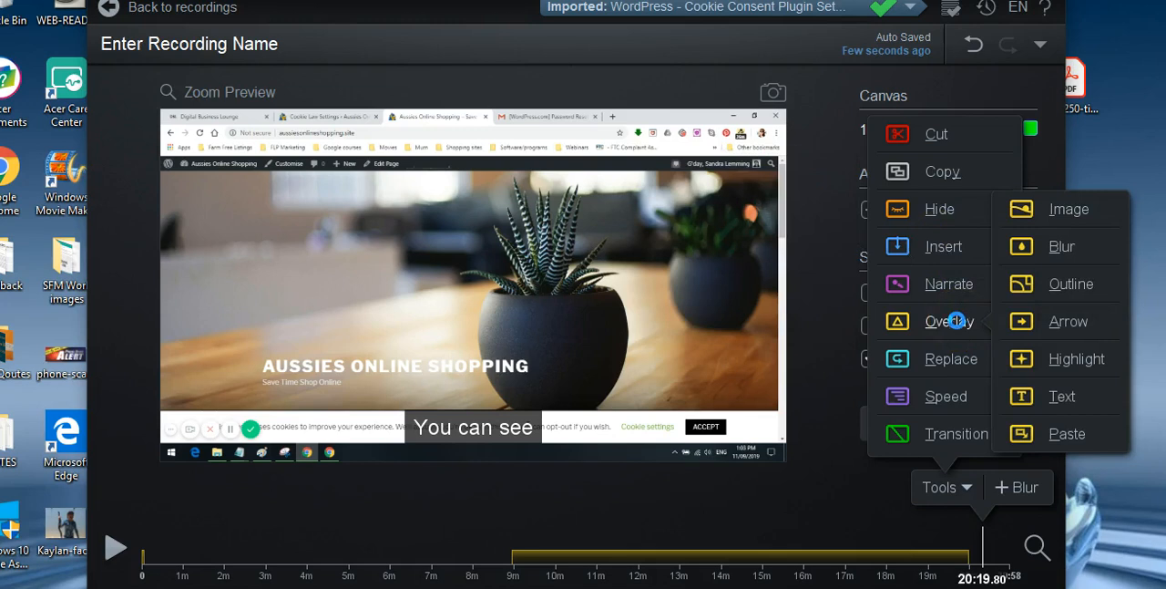
pyautogui.click(939, 360)
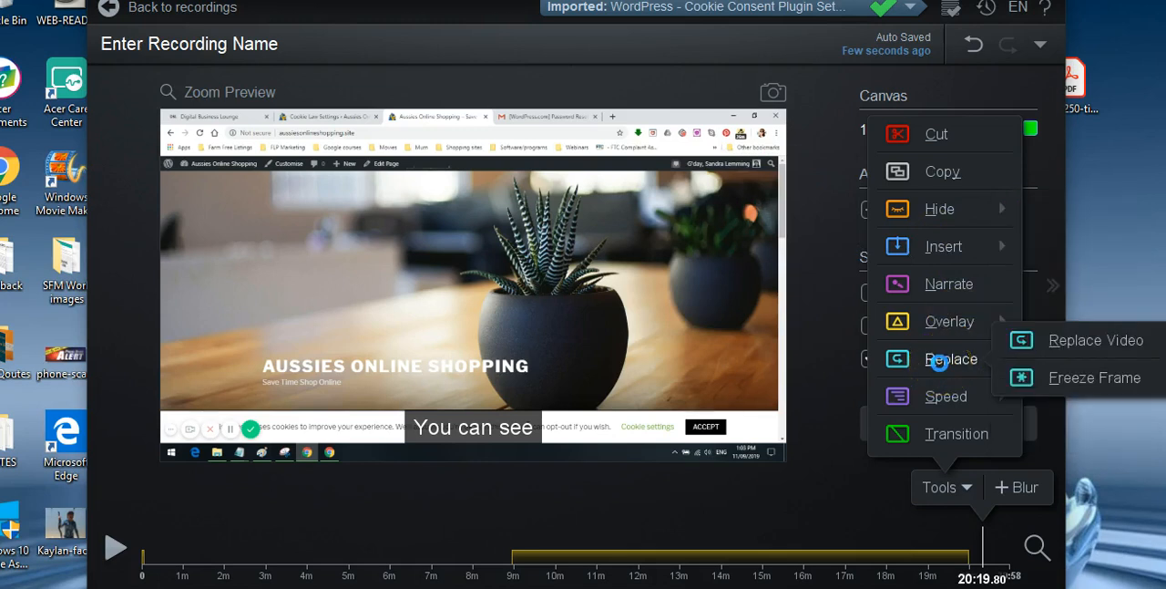
pyautogui.click(941, 395)
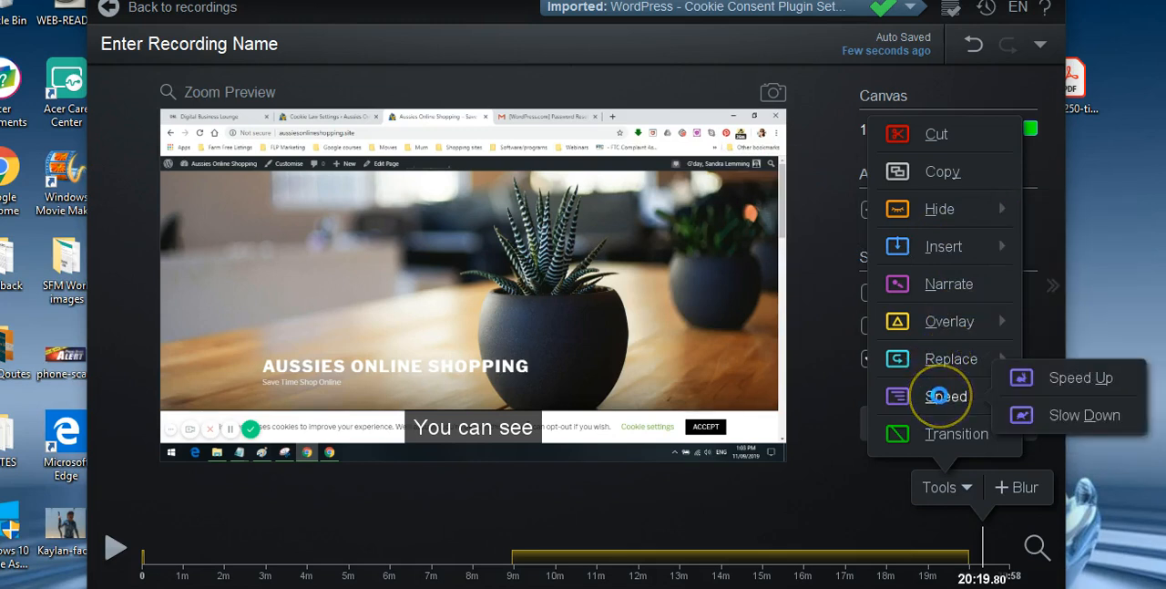
pyautogui.click(943, 430)
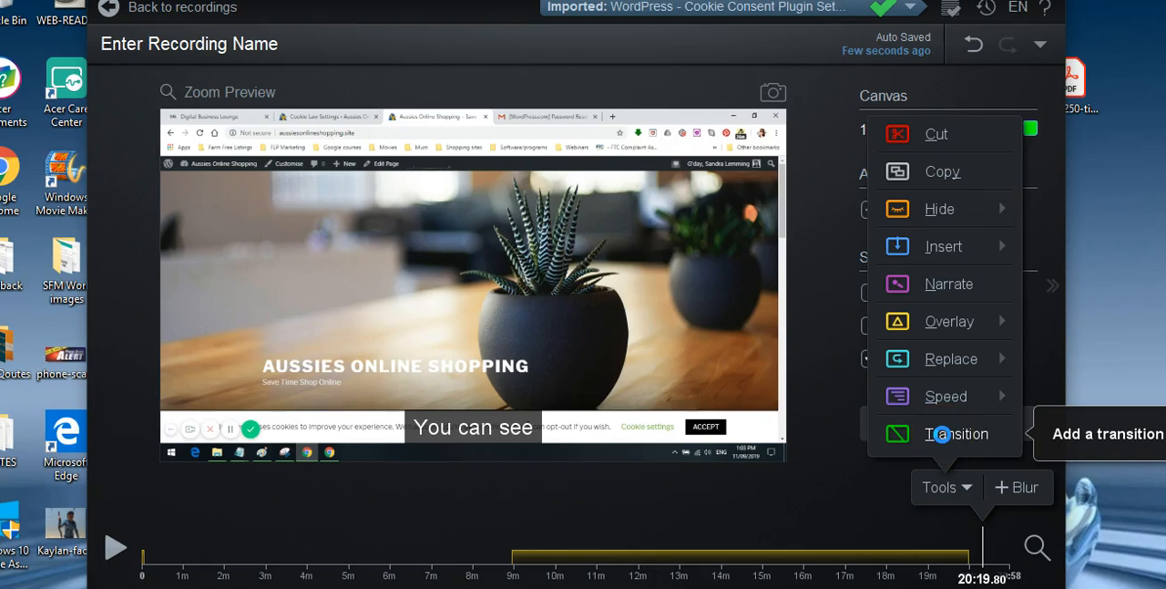
pyautogui.click(932, 134)
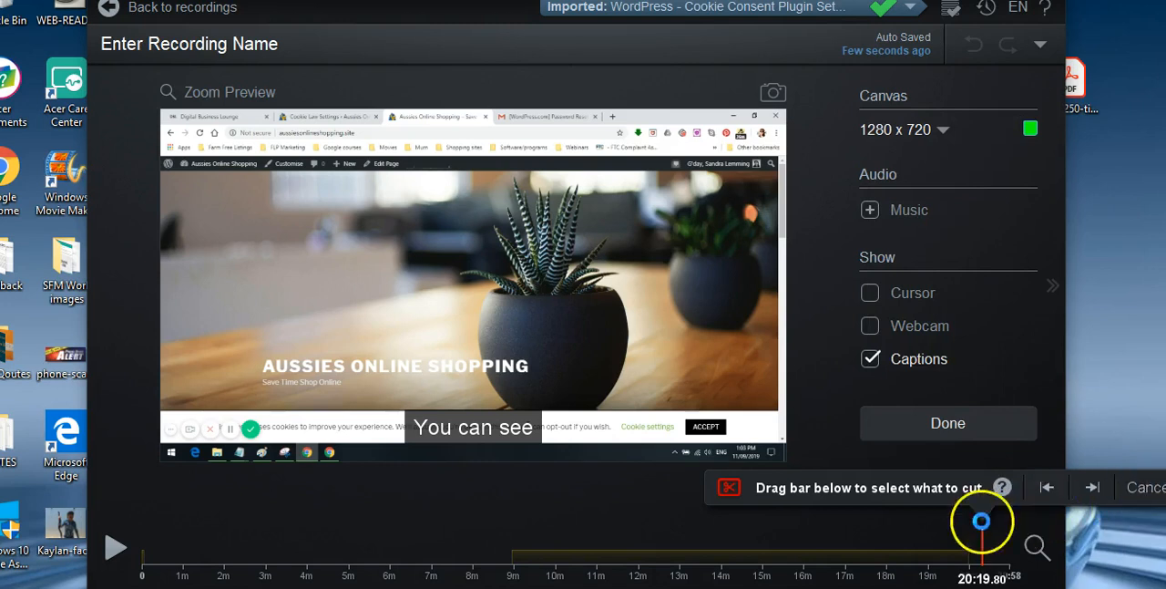
pyautogui.click(1092, 487)
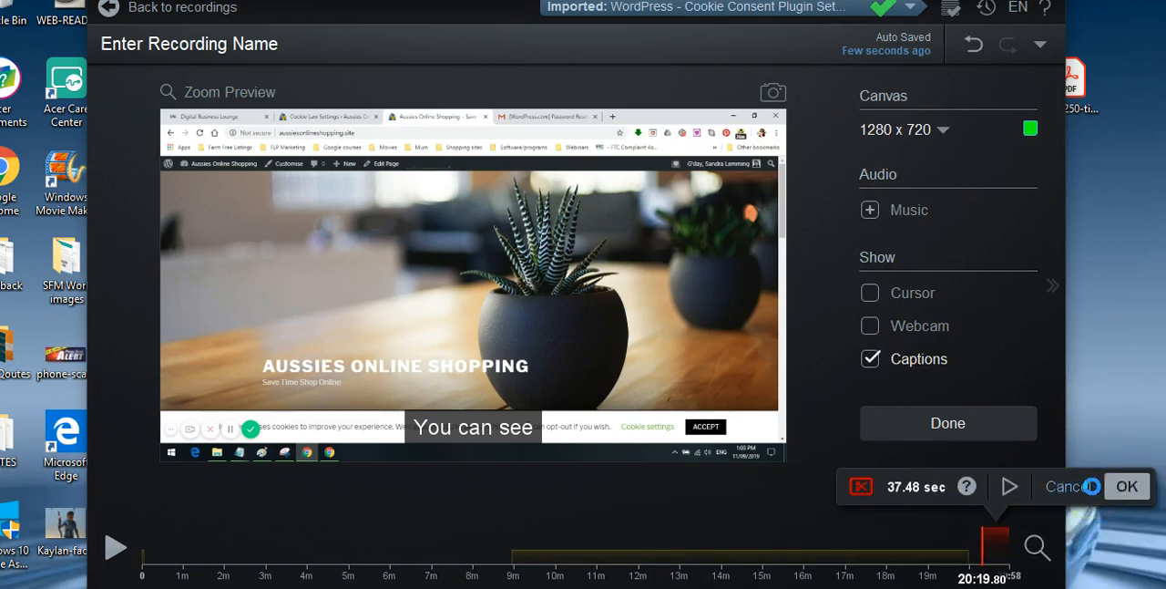
pyautogui.click(1123, 486)
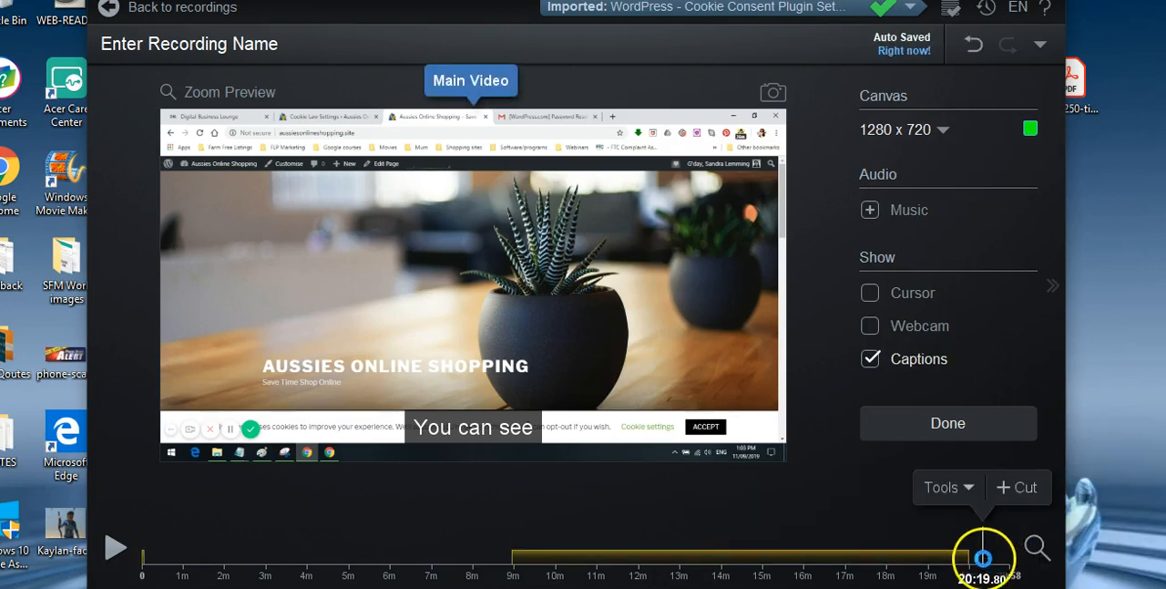
# - Cut the section from 20:19.80 to the end of the recording and accept the cut
pyautogui.click(1030, 486)
pyautogui.click(986, 554)
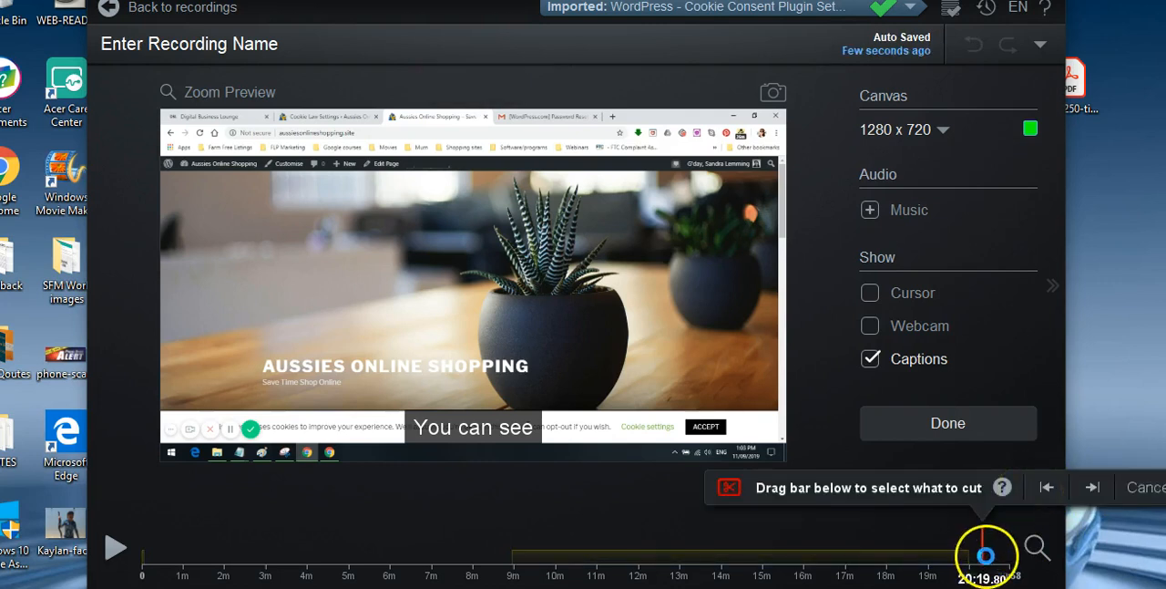
pyautogui.moveTo(985, 555); pyautogui.dragTo(1011, 549)
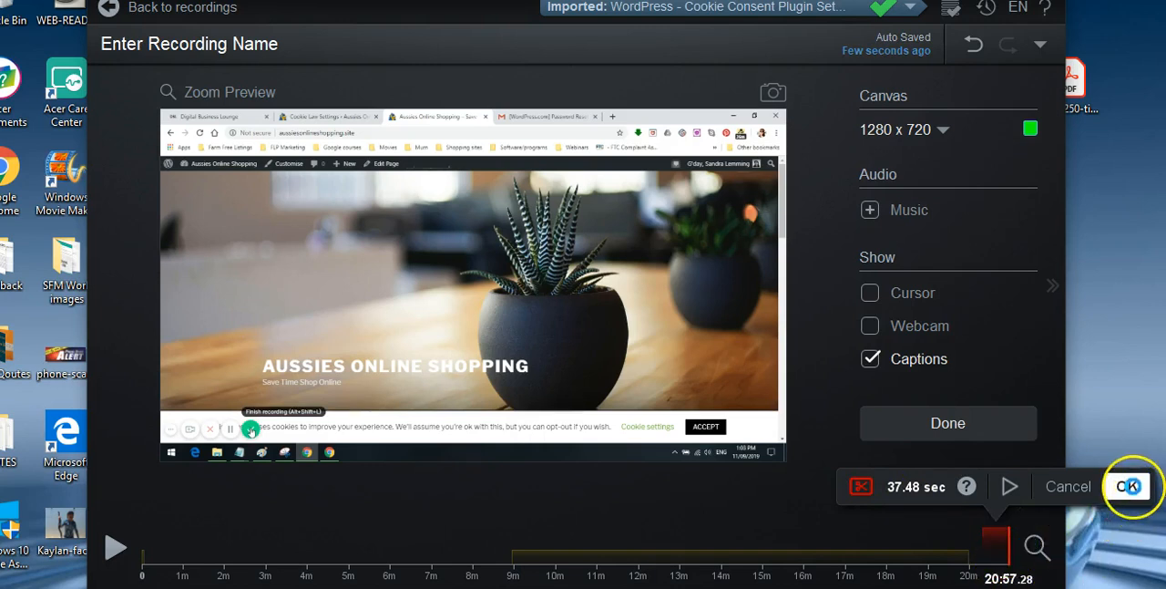
pyautogui.click(1128, 485)
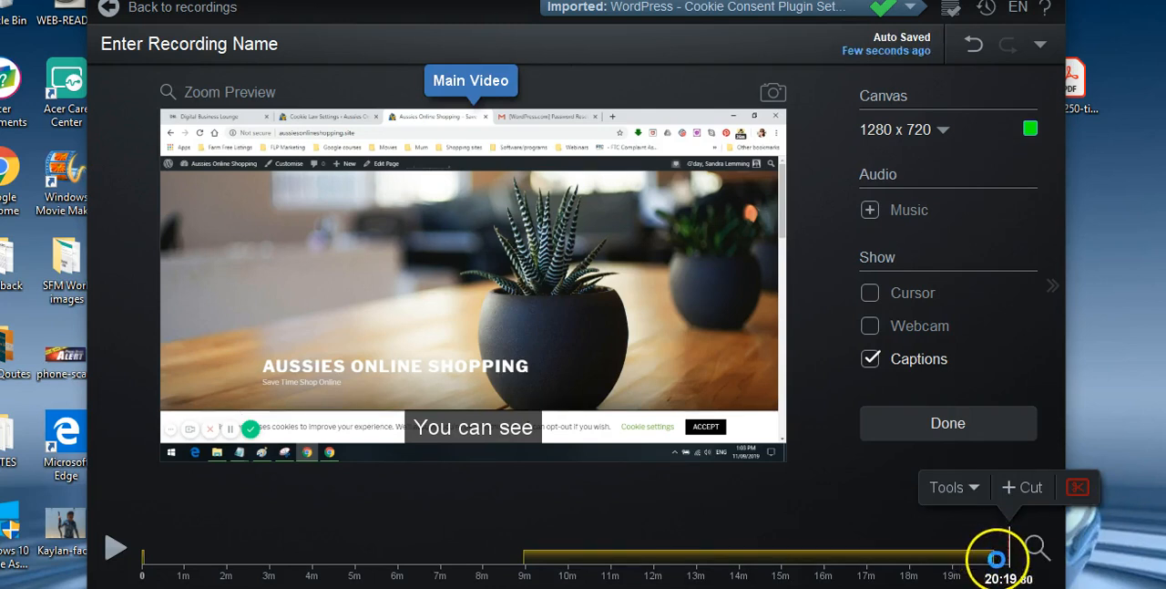
# - Cut a further section from 20:00.96, just past the end of the blur, to the end of the recording
pyautogui.click(995, 558)
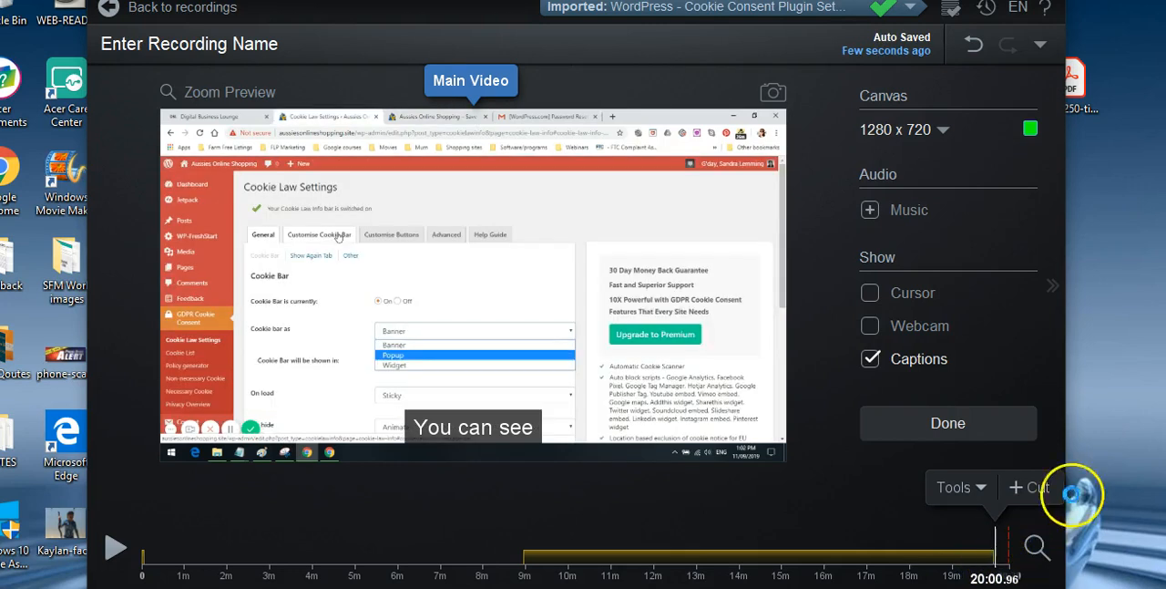
pyautogui.click(1039, 487)
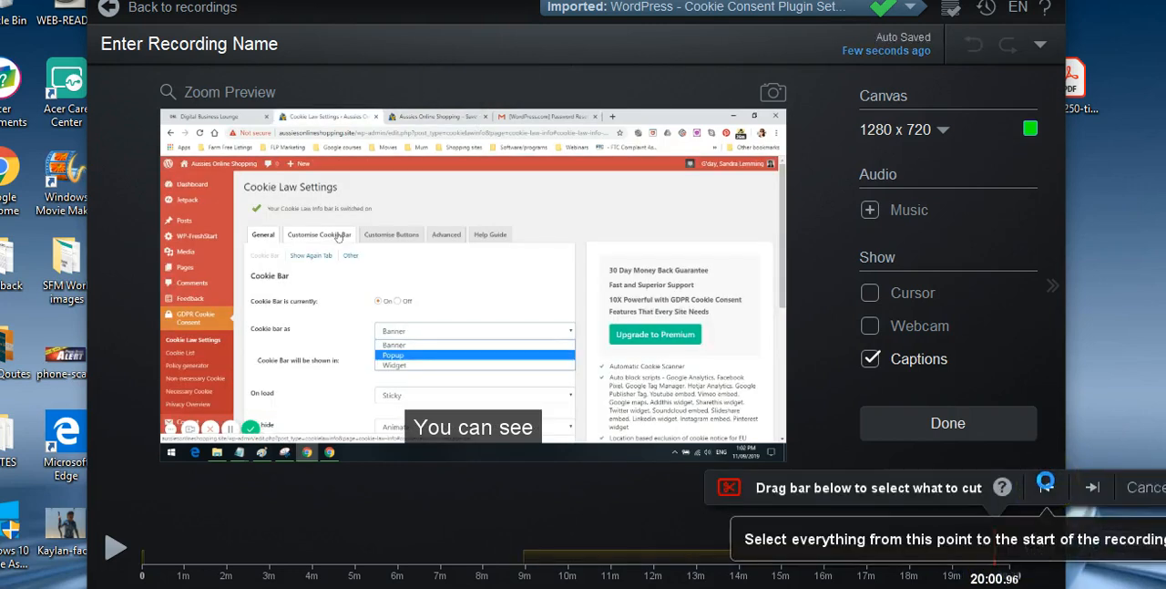
pyautogui.click(1046, 485)
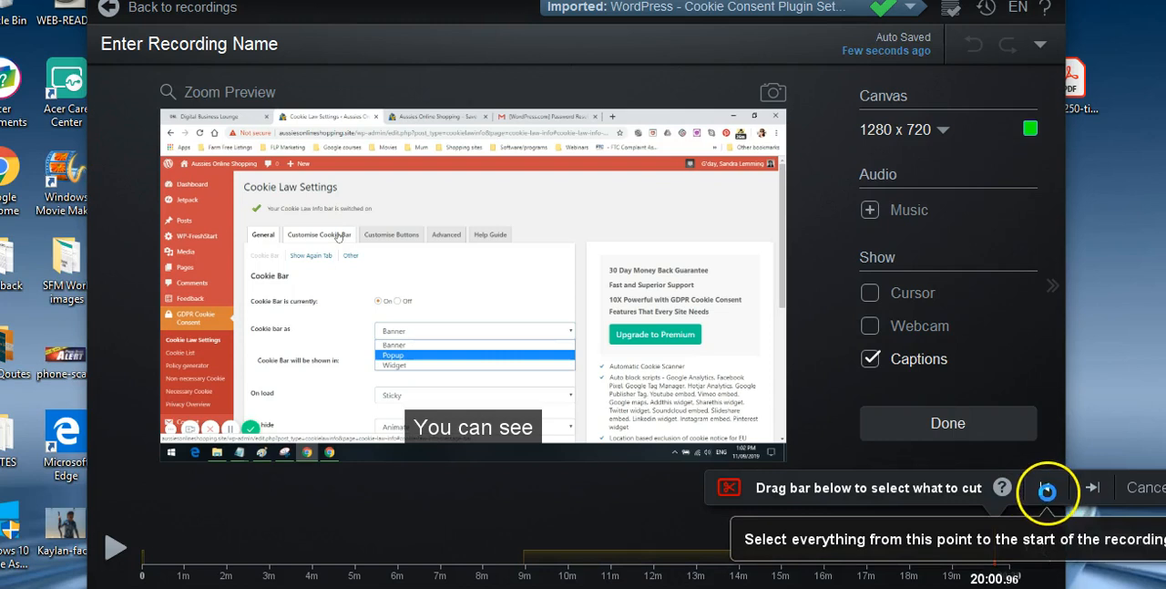
pyautogui.moveTo(992, 547); pyautogui.dragTo(1018, 547)
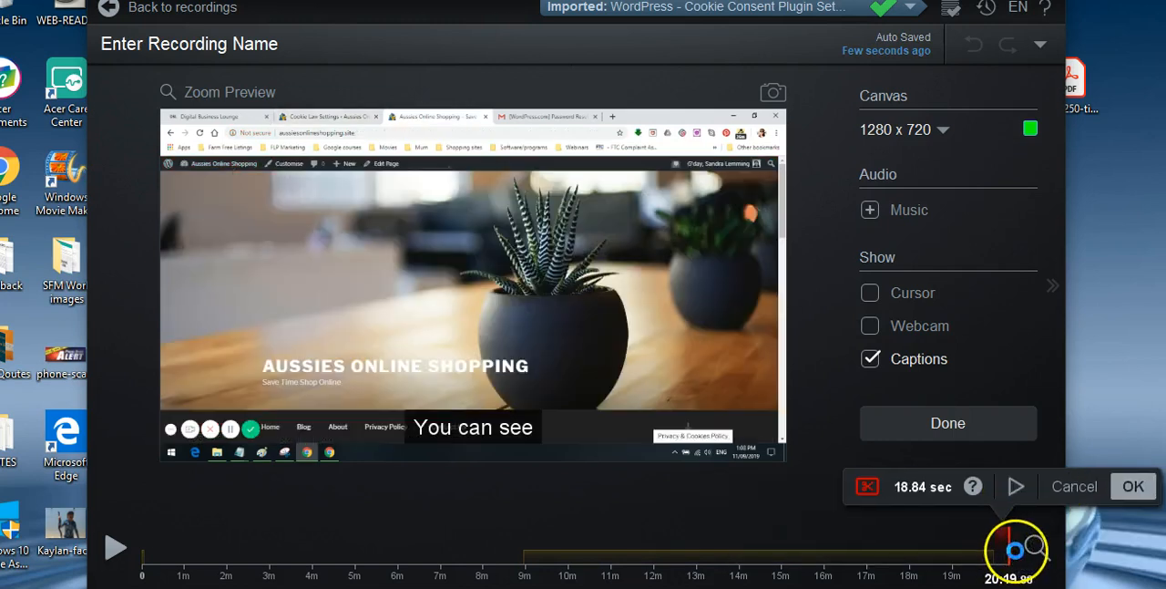
pyautogui.click(1132, 486)
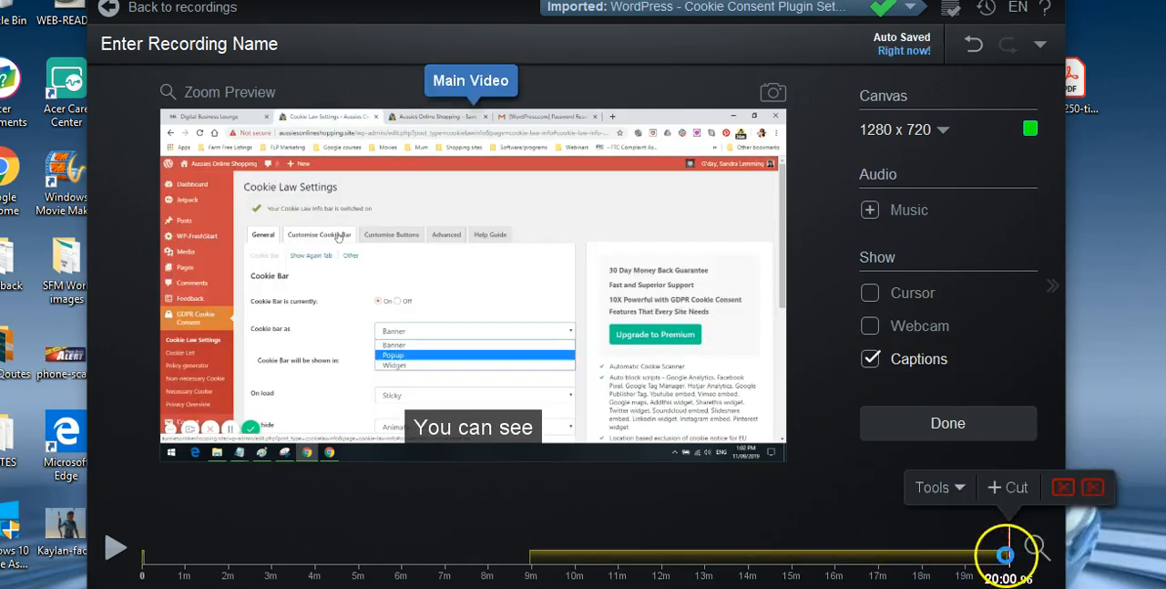
# - Cut the section from 5:57.92 to 7:02.04 out of the recording
pyautogui.moveTo(443, 576); pyautogui.dragTo(399, 565)
pyautogui.click(441, 486)
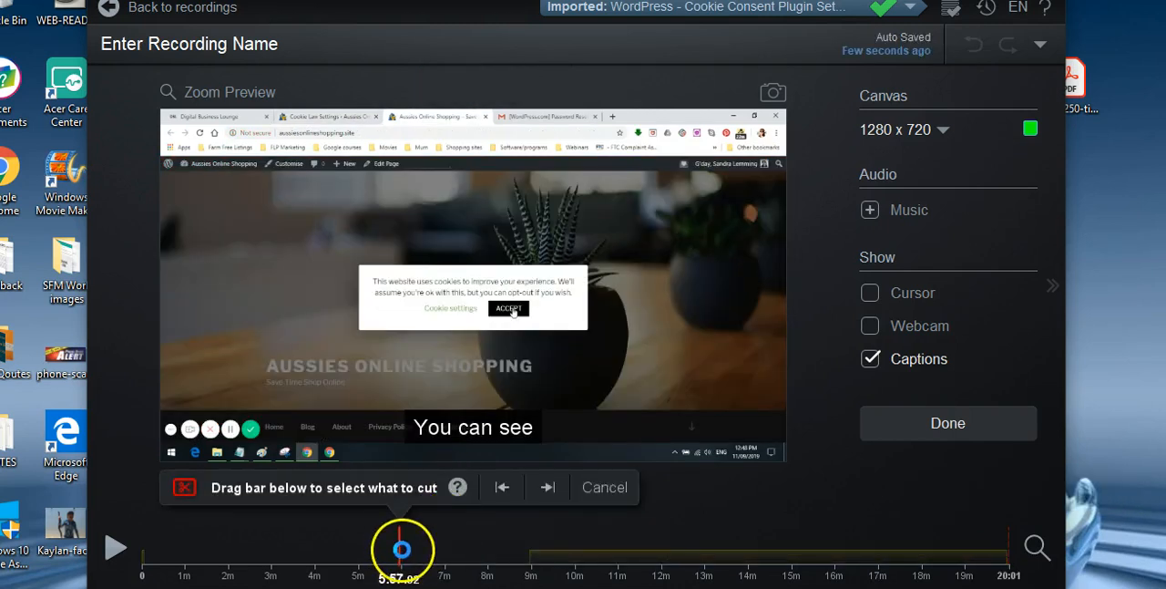
pyautogui.moveTo(402, 549); pyautogui.dragTo(418, 547)
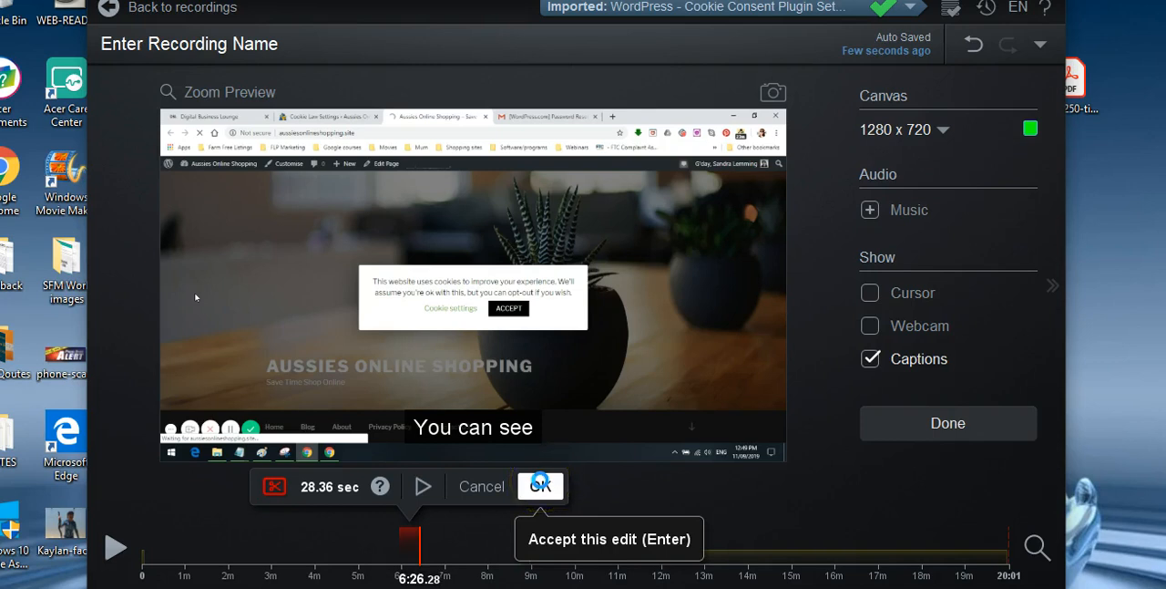
pyautogui.moveTo(419, 544); pyautogui.dragTo(446, 542)
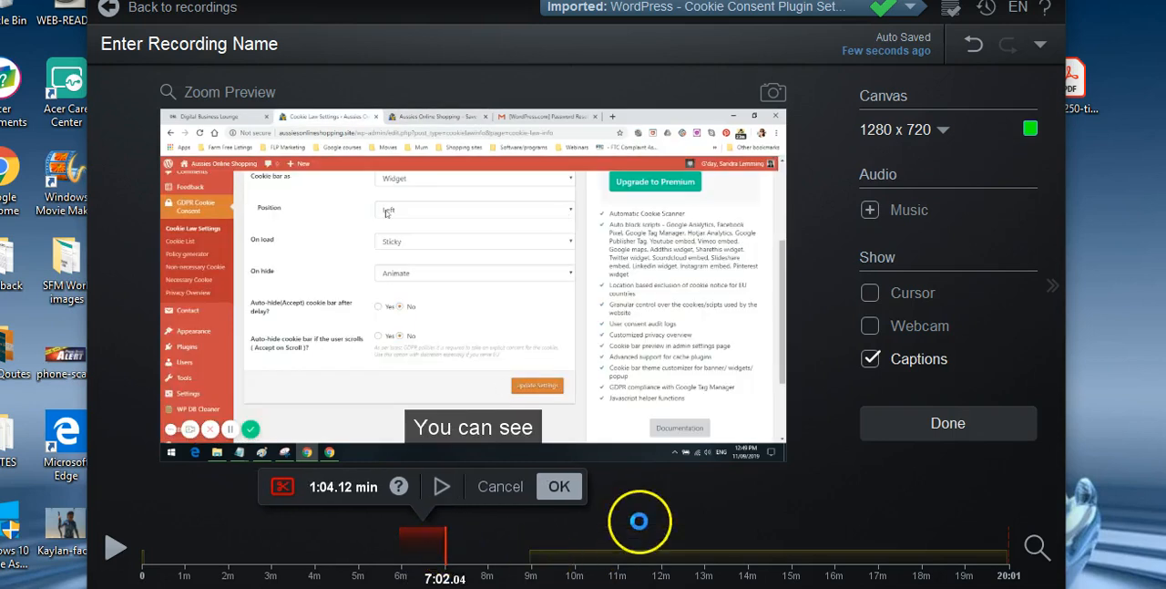
pyautogui.click(559, 487)
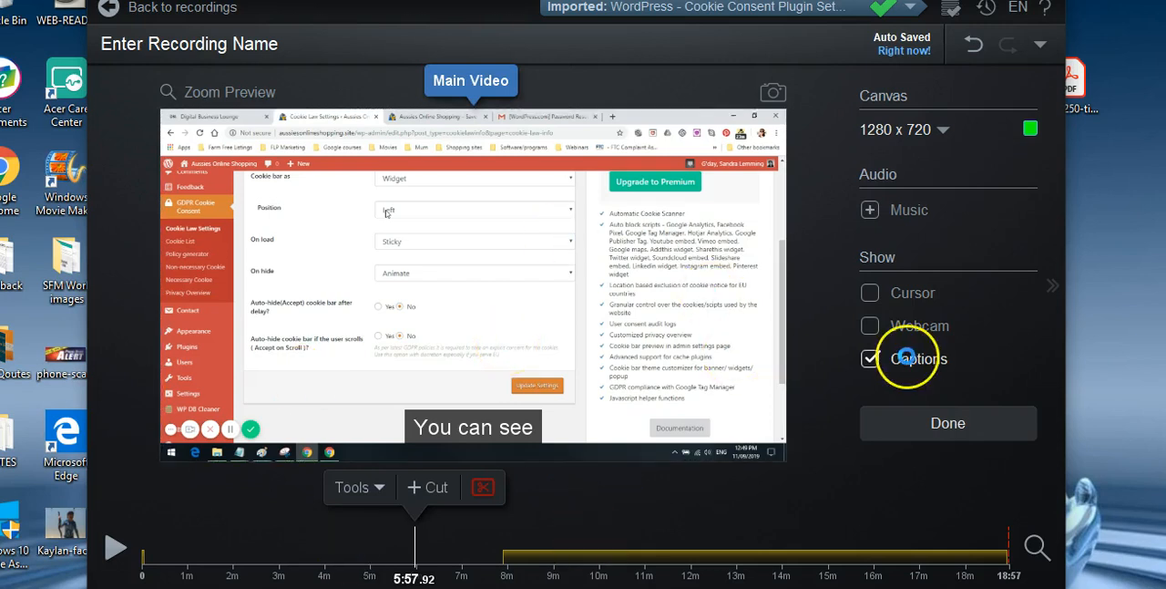
# - Look through the edit tools at the 5:57.92 cut and again at 0:49.04, including the Transition and Narrate descriptions
pyautogui.click(379, 487)
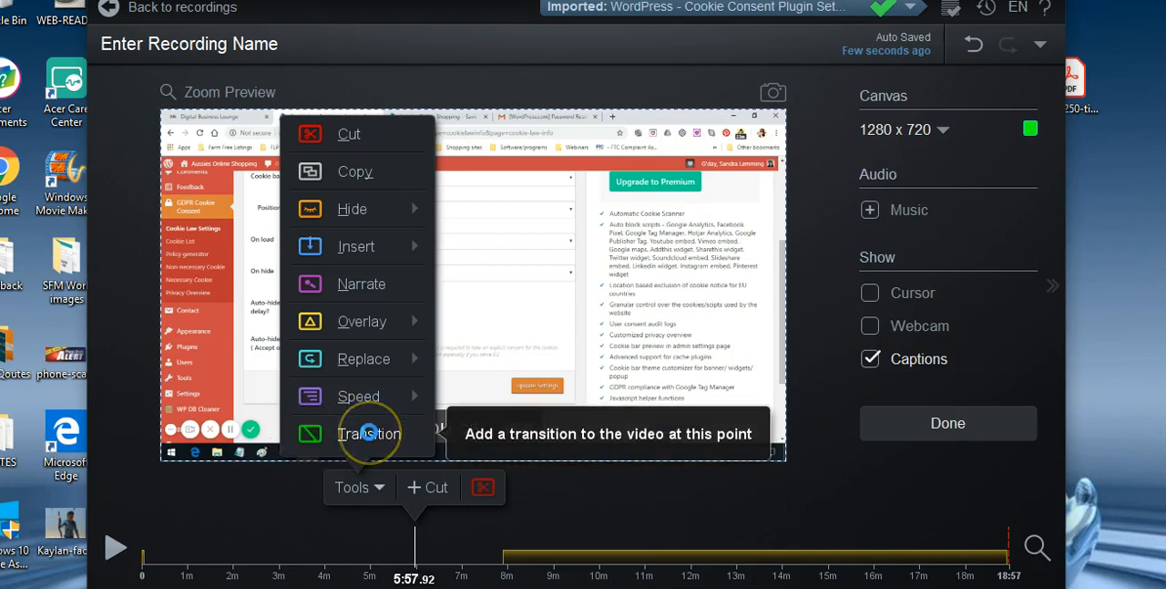
pyautogui.moveTo(360, 249)
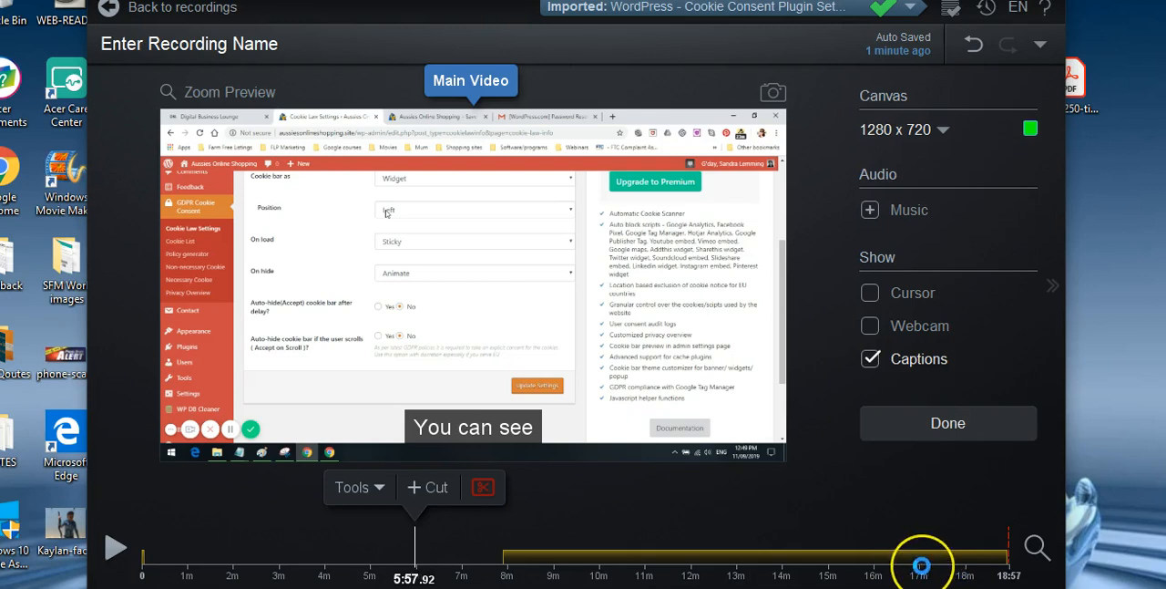
pyautogui.click(920, 566)
pyautogui.moveTo(921, 566); pyautogui.dragTo(179, 561)
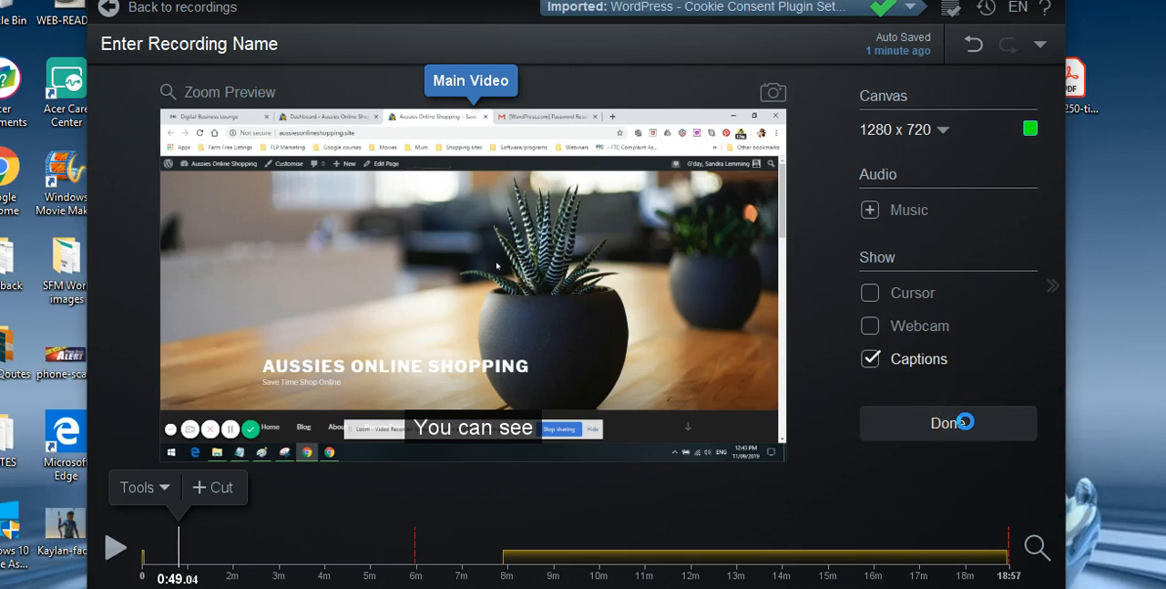
pyautogui.click(532, 237)
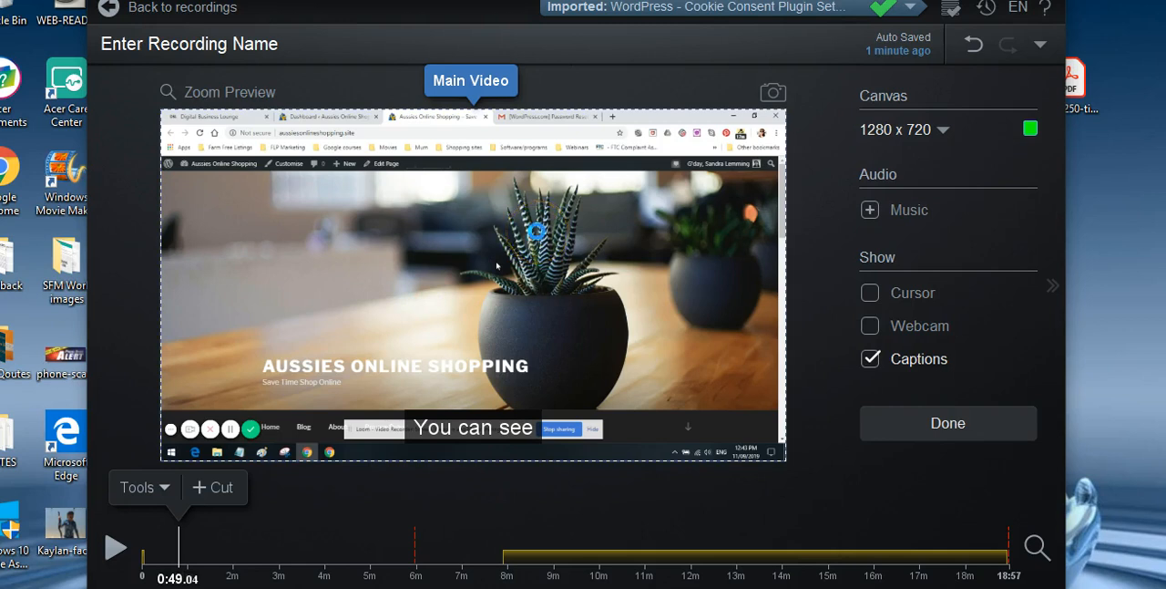
pyautogui.click(715, 466)
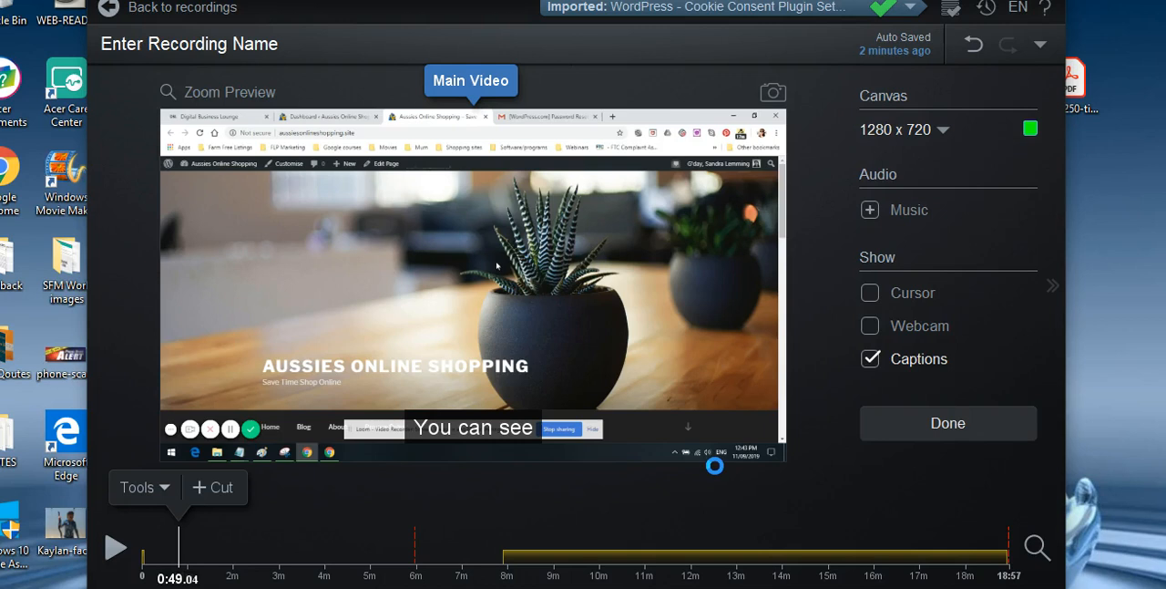
pyautogui.click(160, 486)
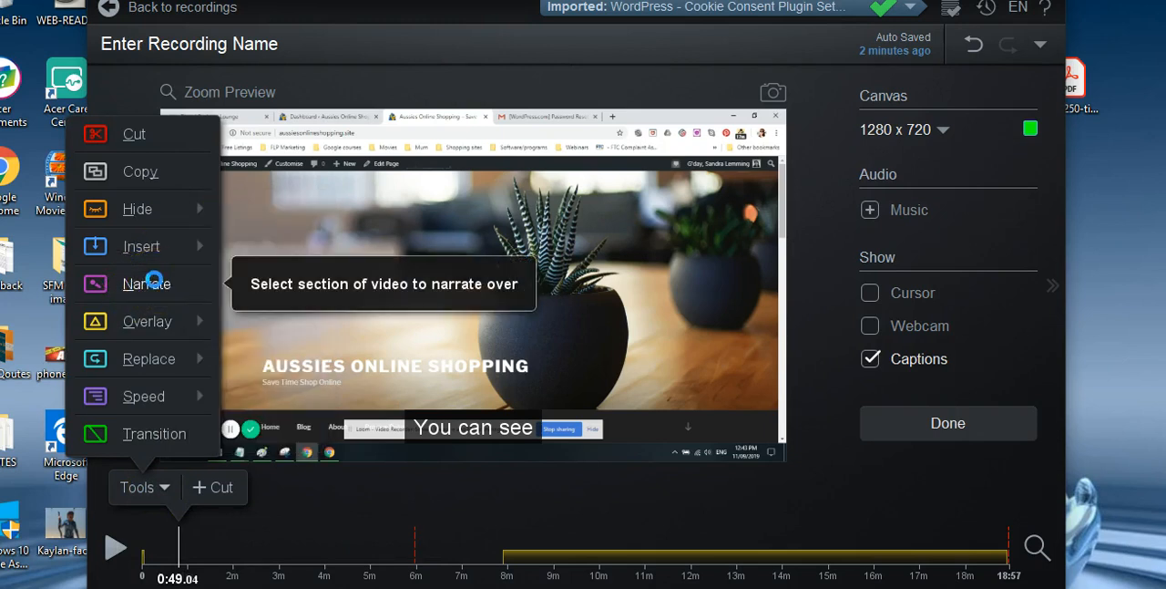
# - Look through the Insert, Copy and Hide edit tools, including the Existing Recording, New Recording and Webcam options
pyautogui.click(145, 246)
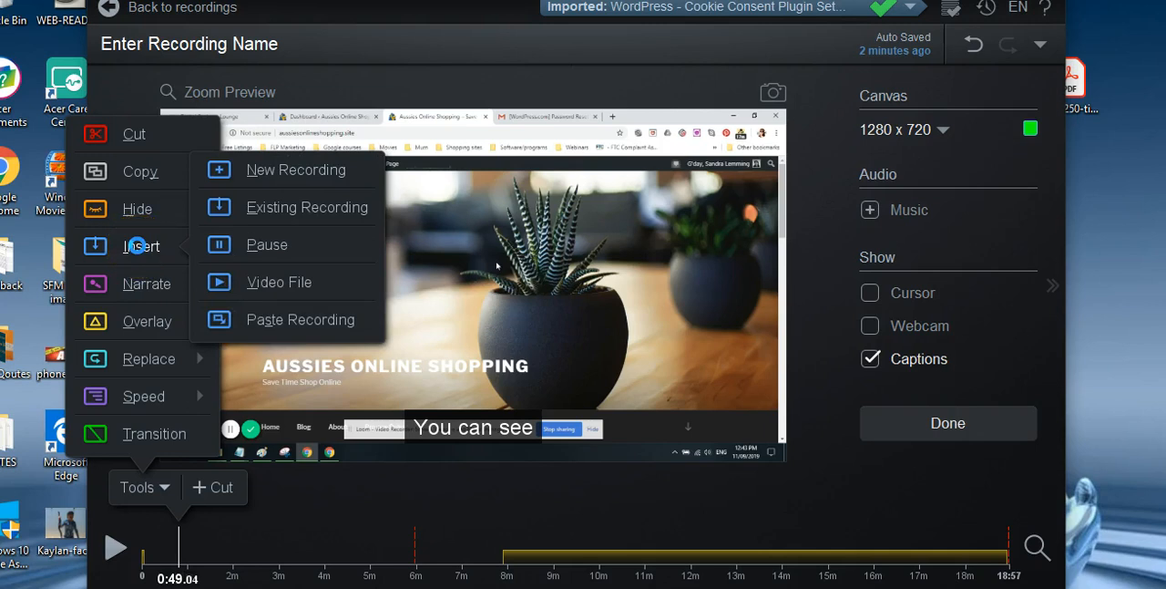
pyautogui.click(307, 209)
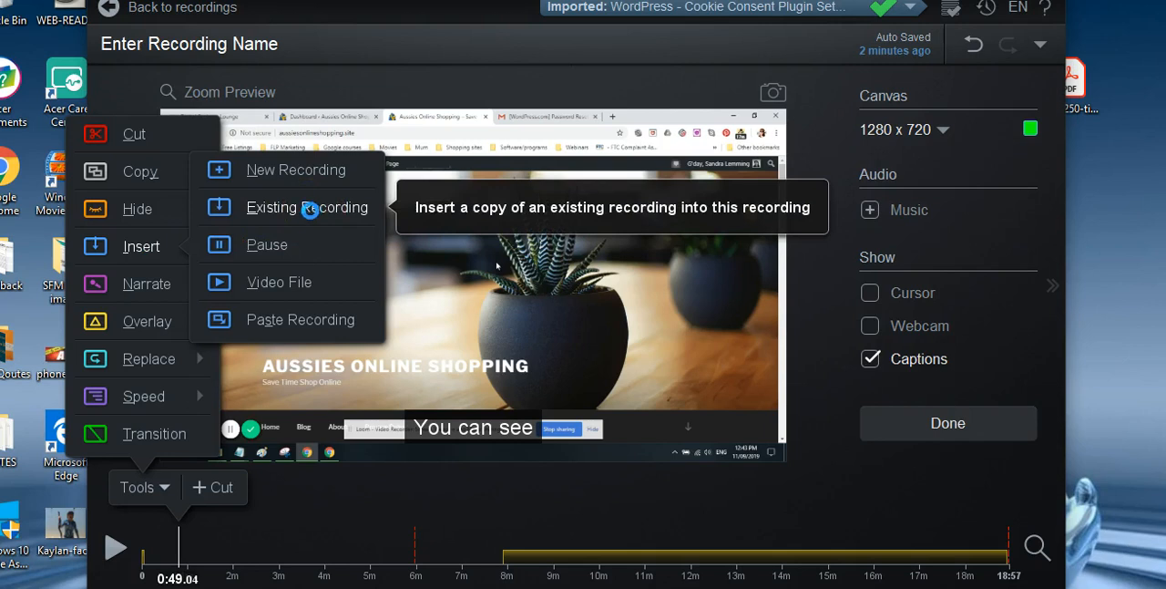
pyautogui.click(135, 212)
pyautogui.click(143, 176)
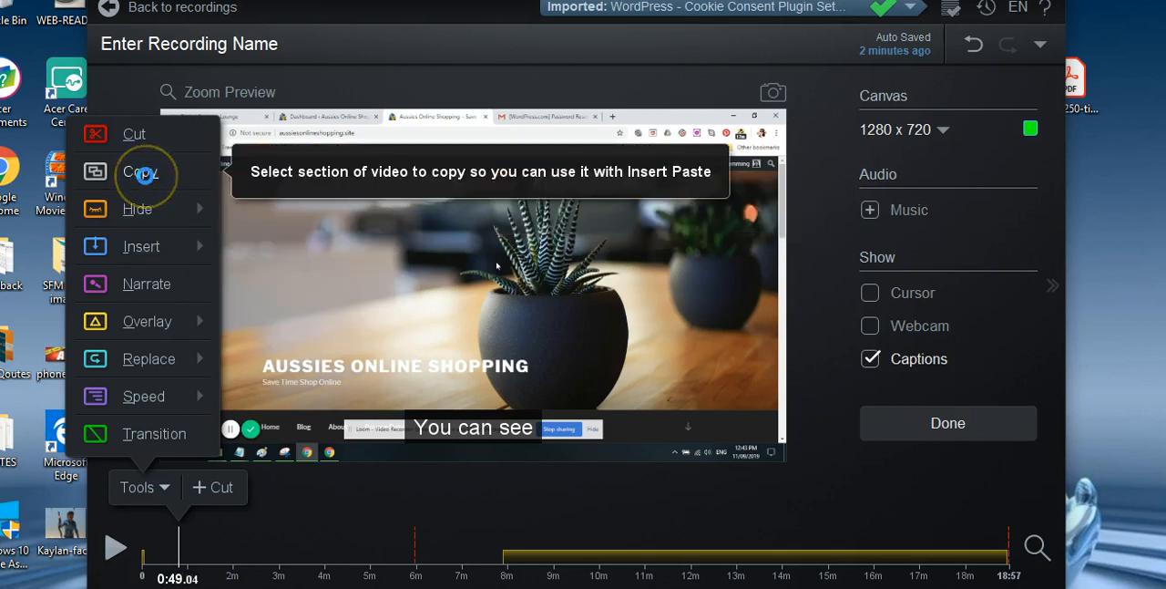
pyautogui.click(128, 208)
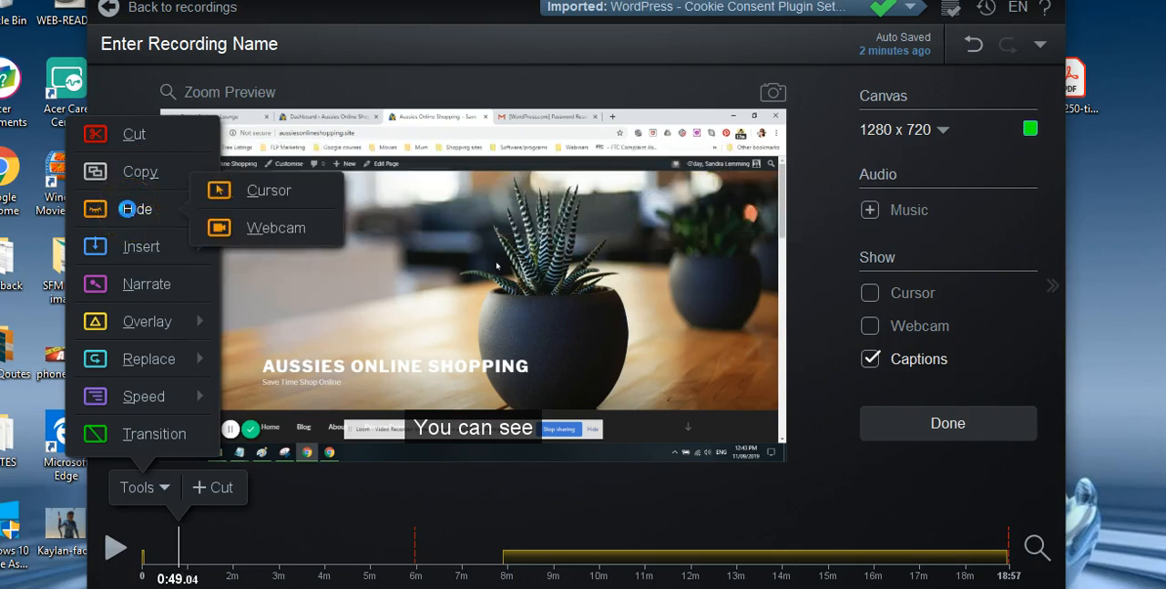
pyautogui.click(260, 227)
pyautogui.click(126, 248)
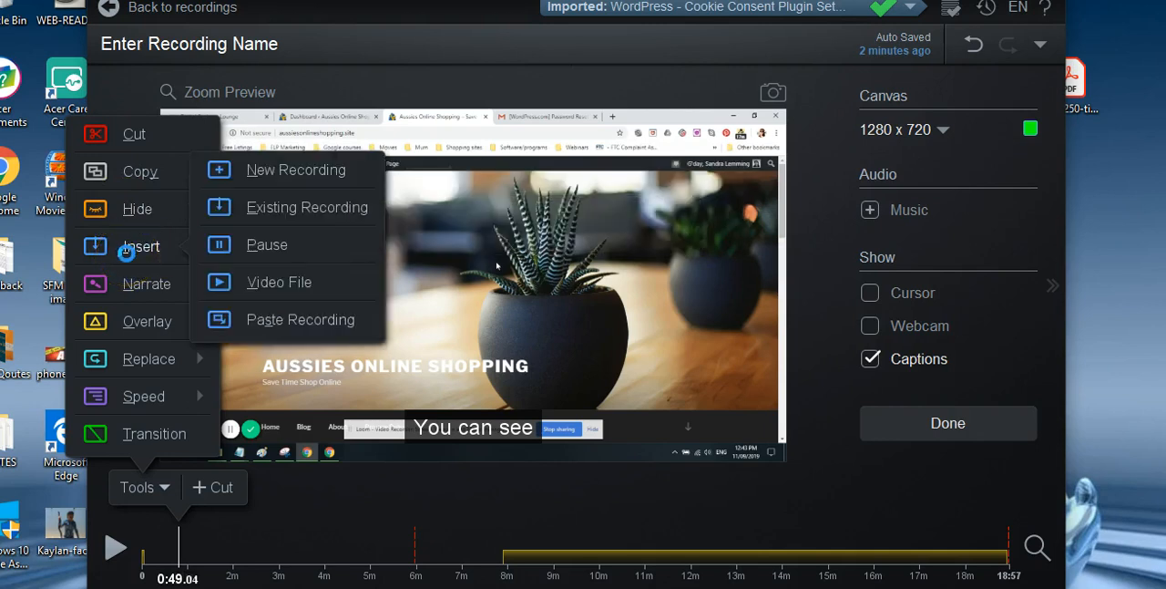
pyautogui.click(343, 174)
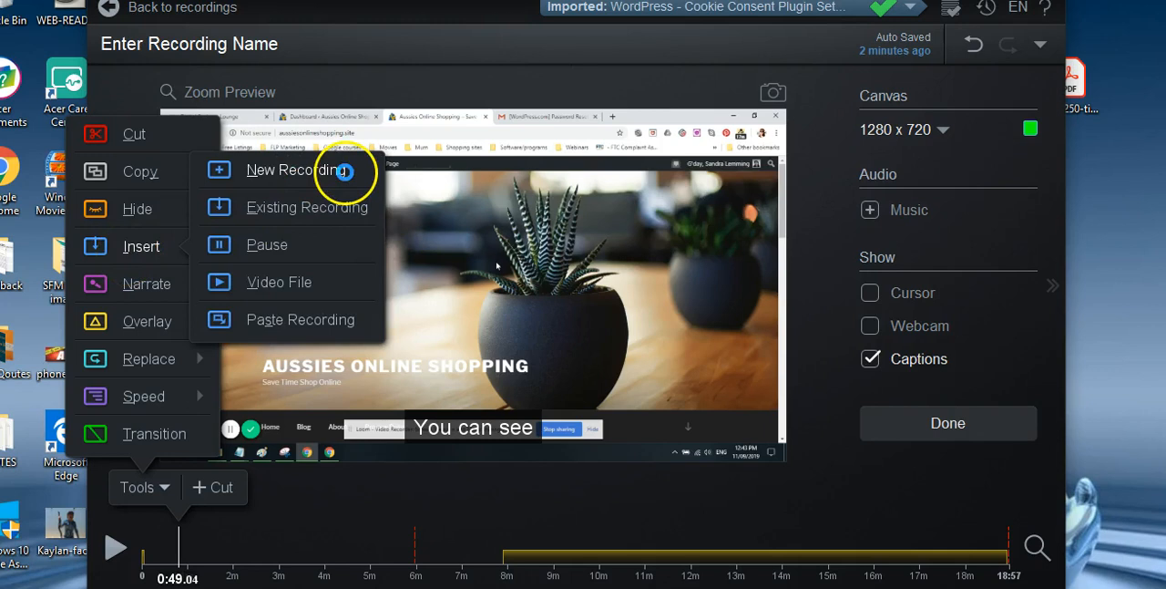
pyautogui.click(346, 213)
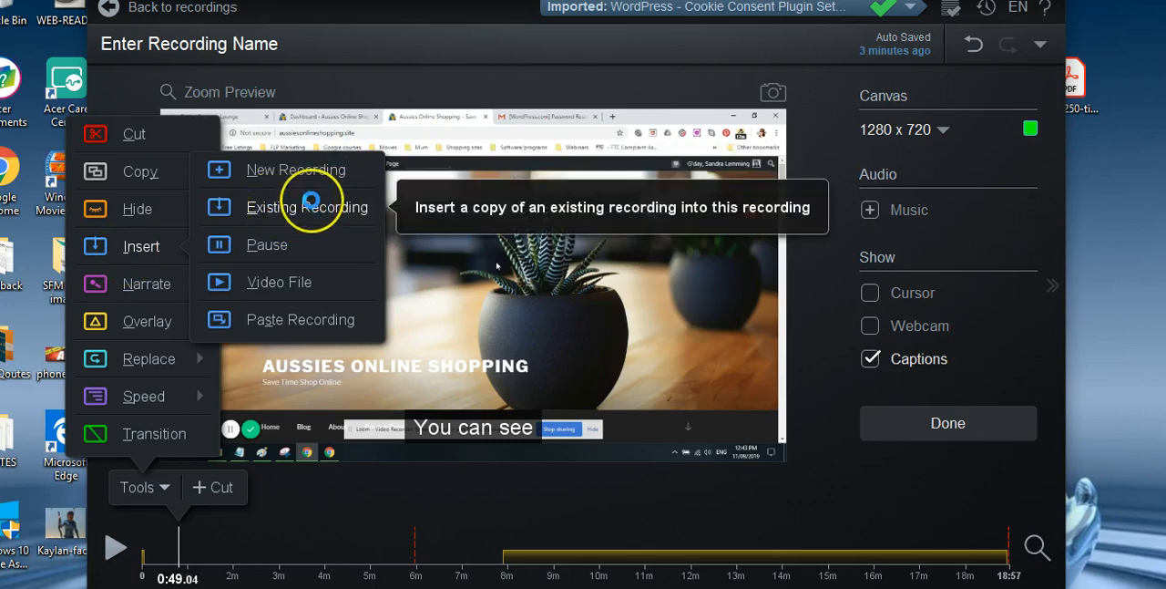
pyautogui.click(447, 291)
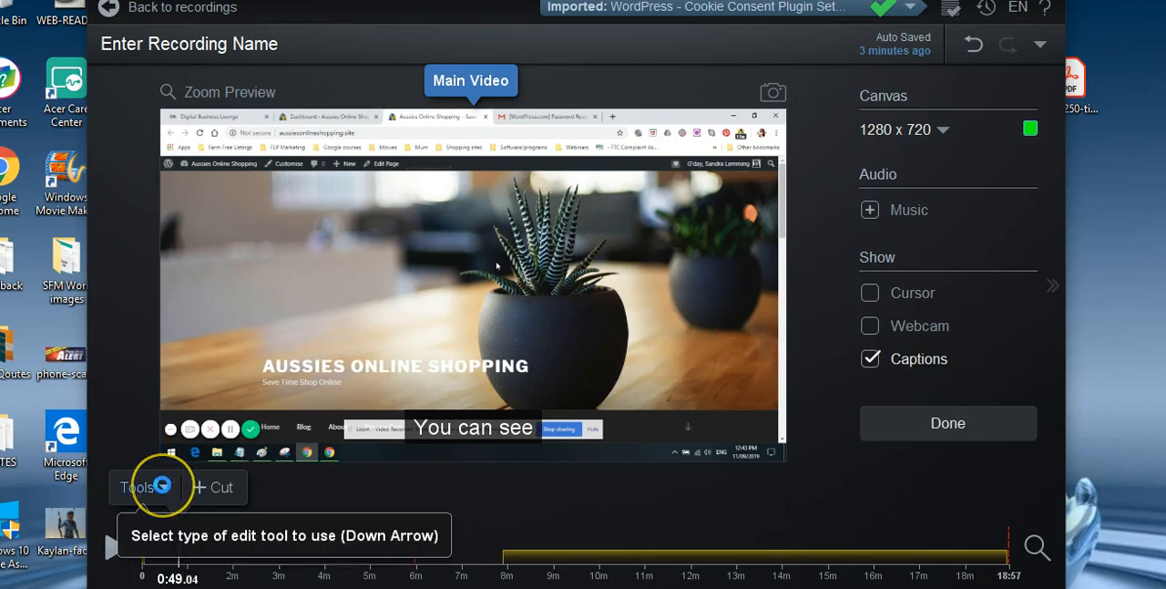
pyautogui.click(162, 485)
pyautogui.click(164, 434)
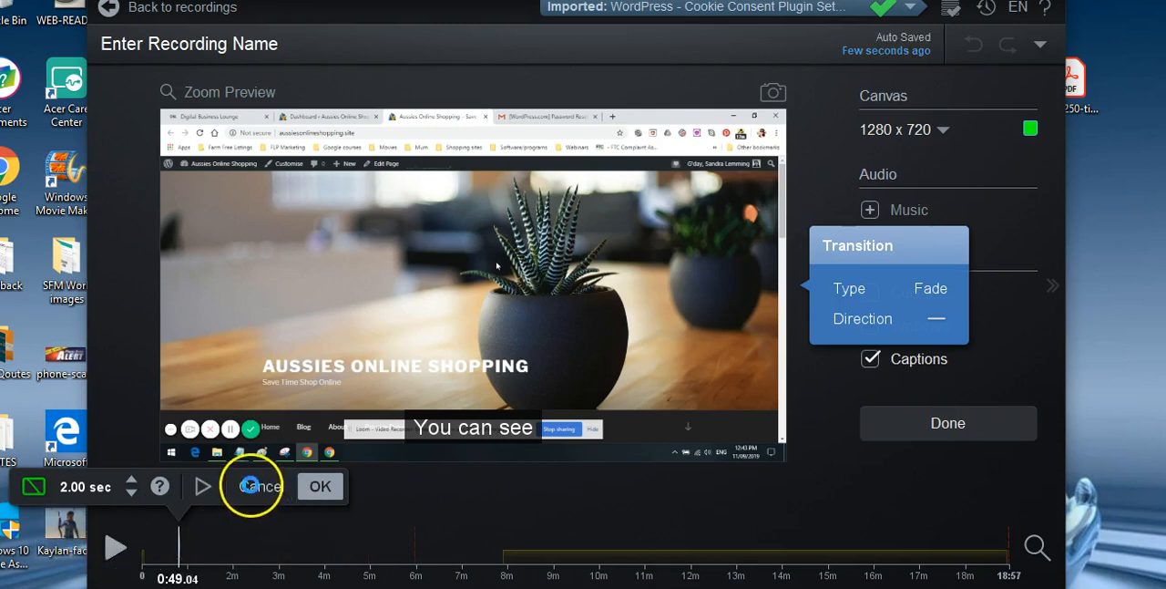
pyautogui.click(752, 501)
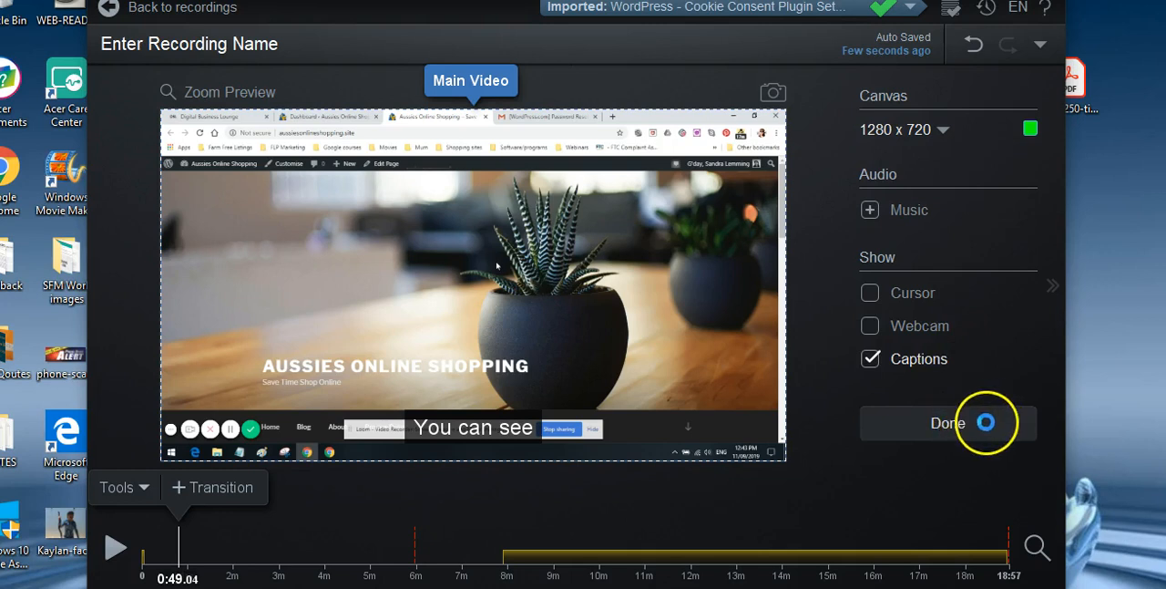
# - Undo all edits made to the recording, including the cuts, captions and address bar blurs
pyautogui.click(974, 43)
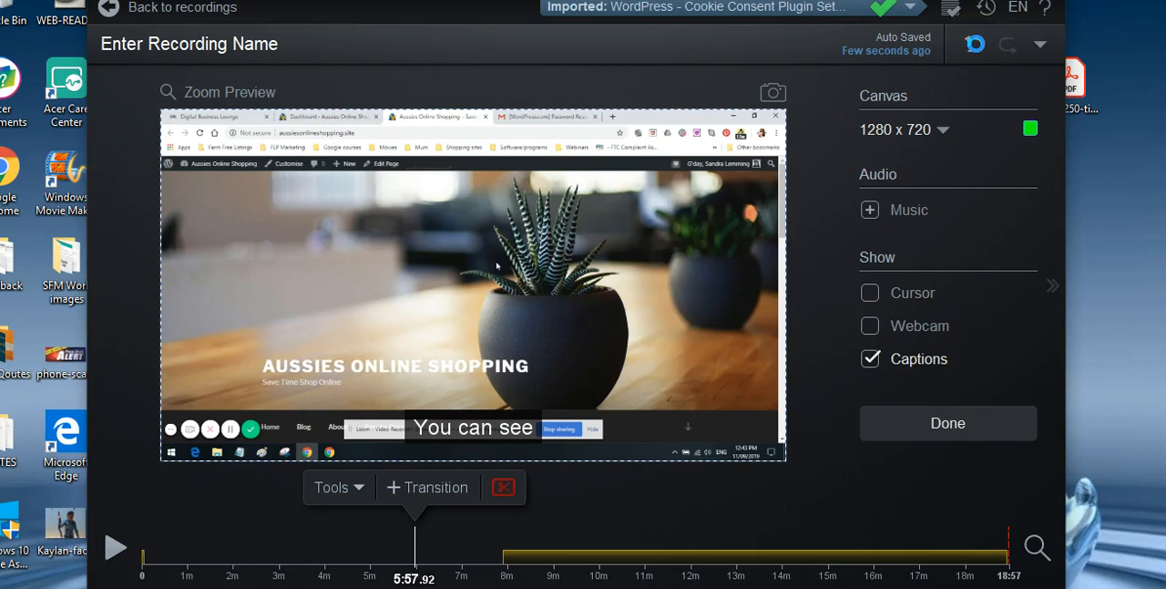
pyautogui.click(974, 43)
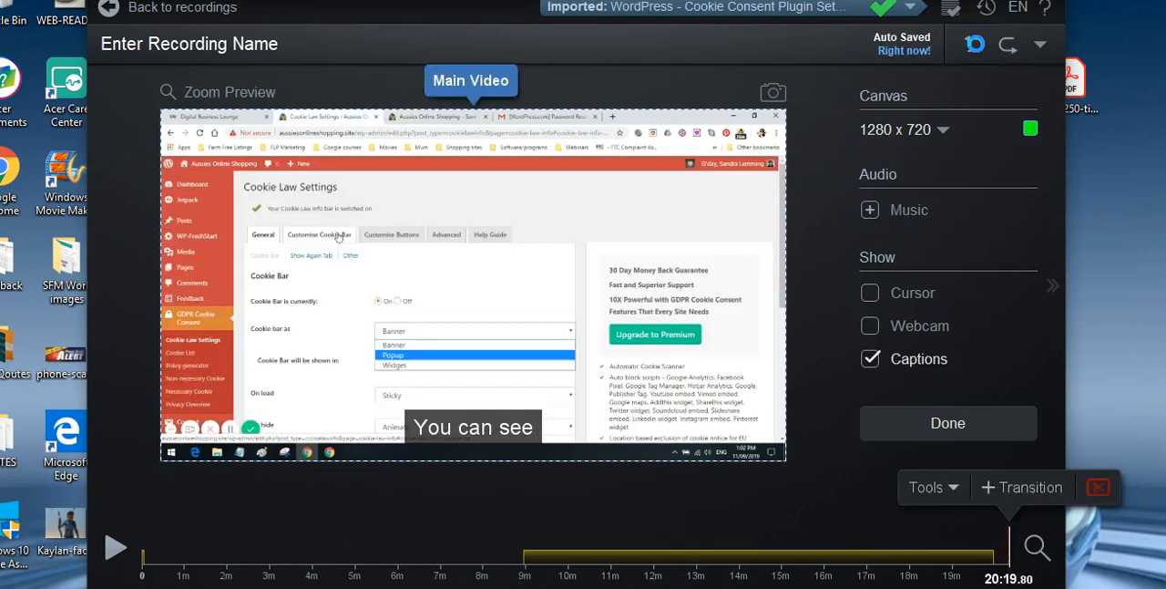
pyautogui.click(974, 44)
pyautogui.click(974, 44)
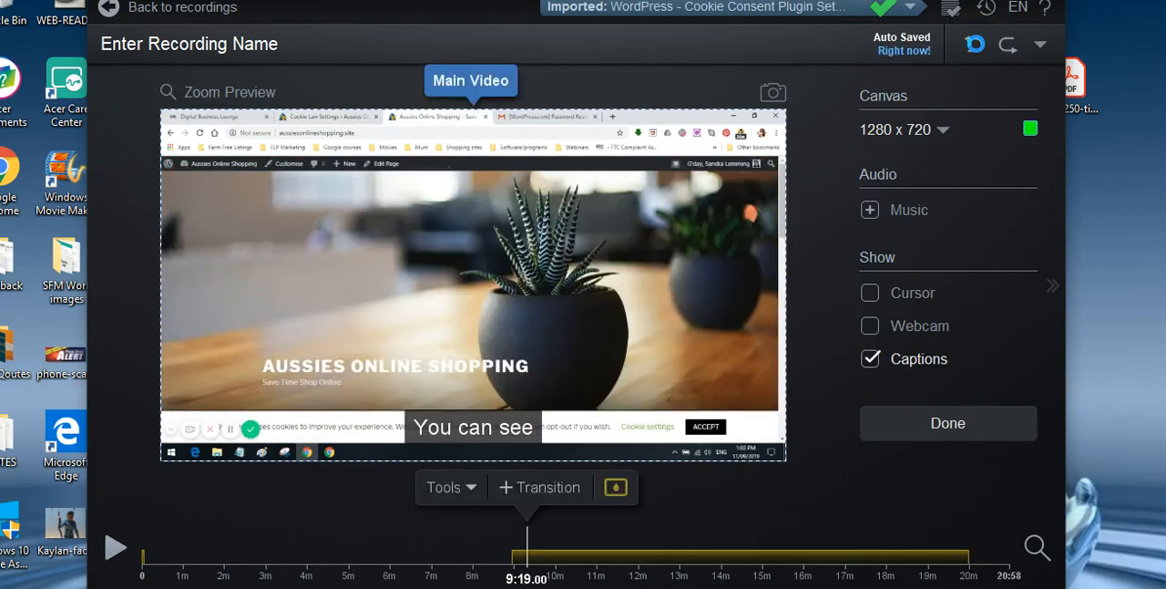
pyautogui.click(974, 43)
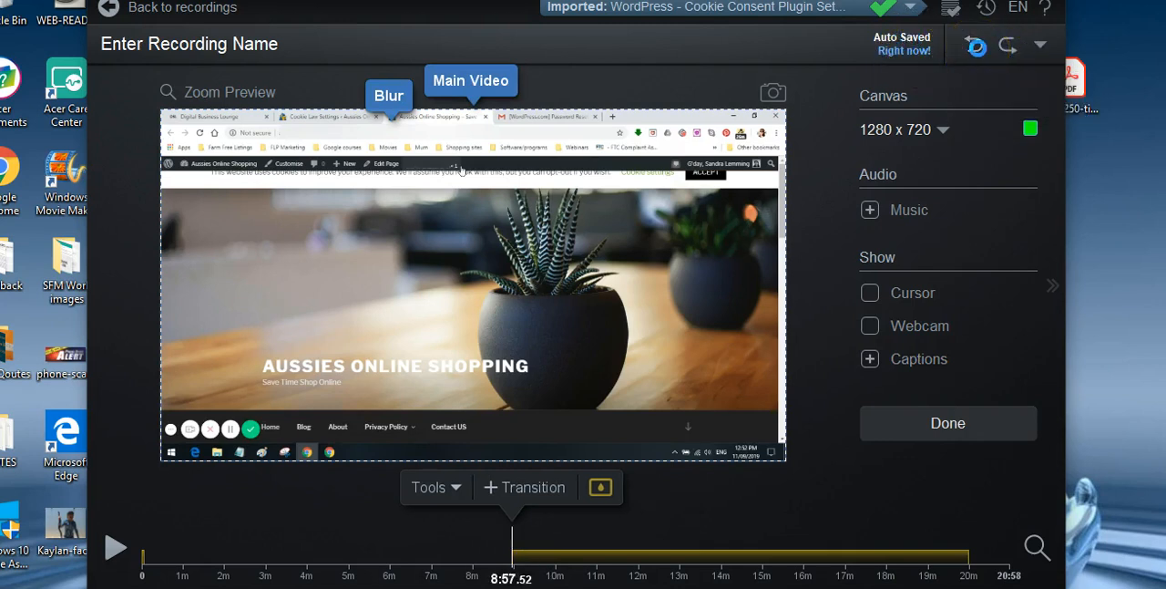
pyautogui.click(974, 44)
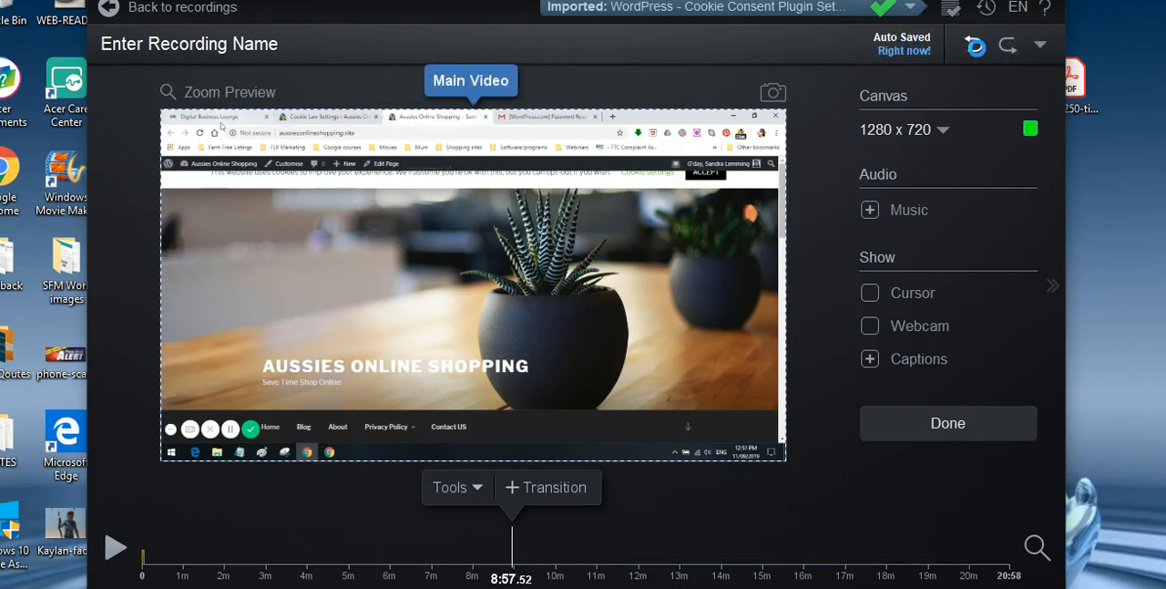
pyautogui.click(974, 44)
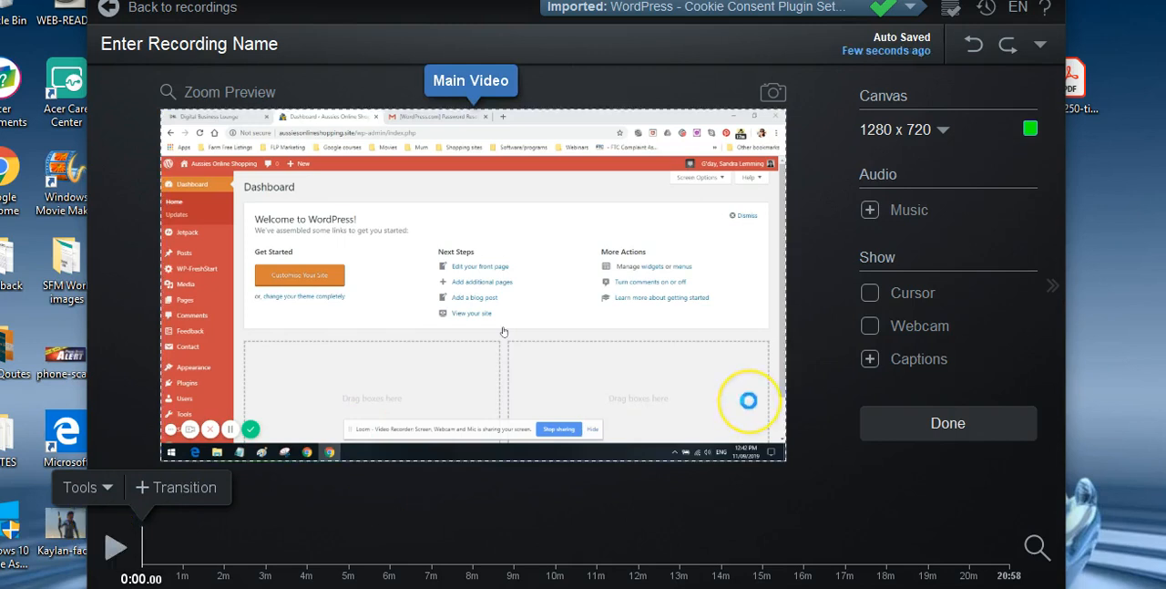
# - Finish editing the recording and open the publish options for saving it as a video file
pyautogui.click(503, 82)
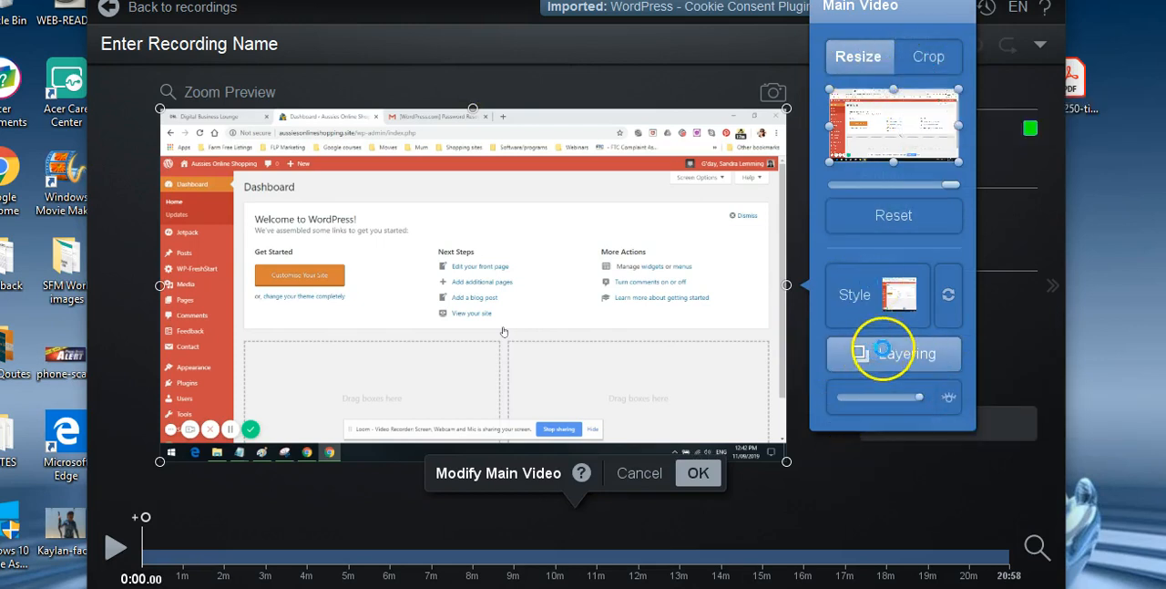
pyautogui.click(706, 44)
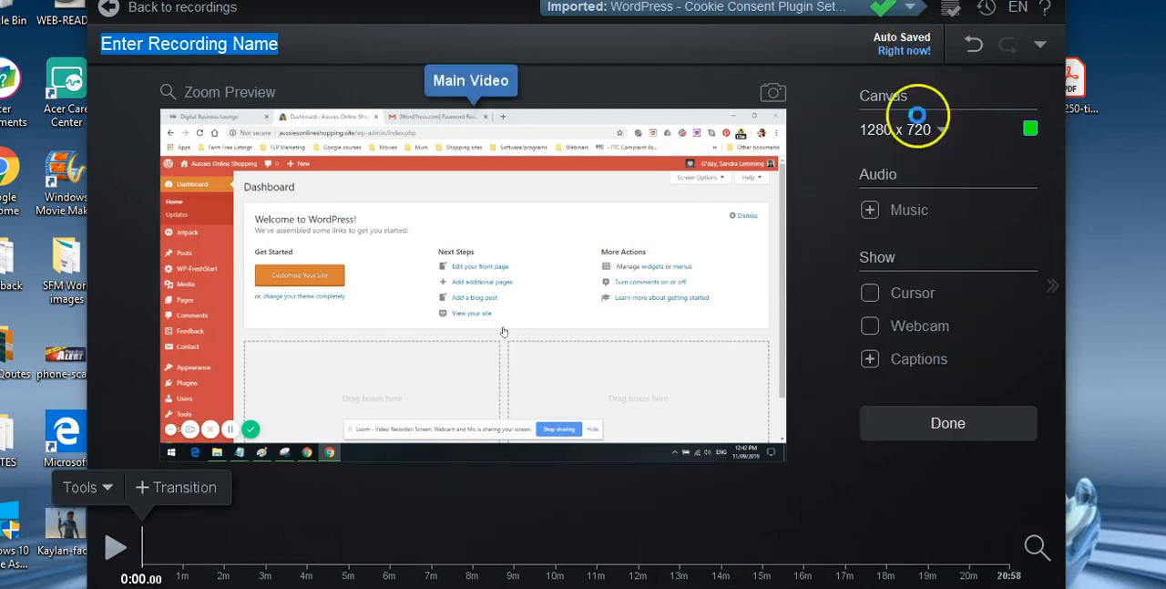
pyautogui.click(978, 425)
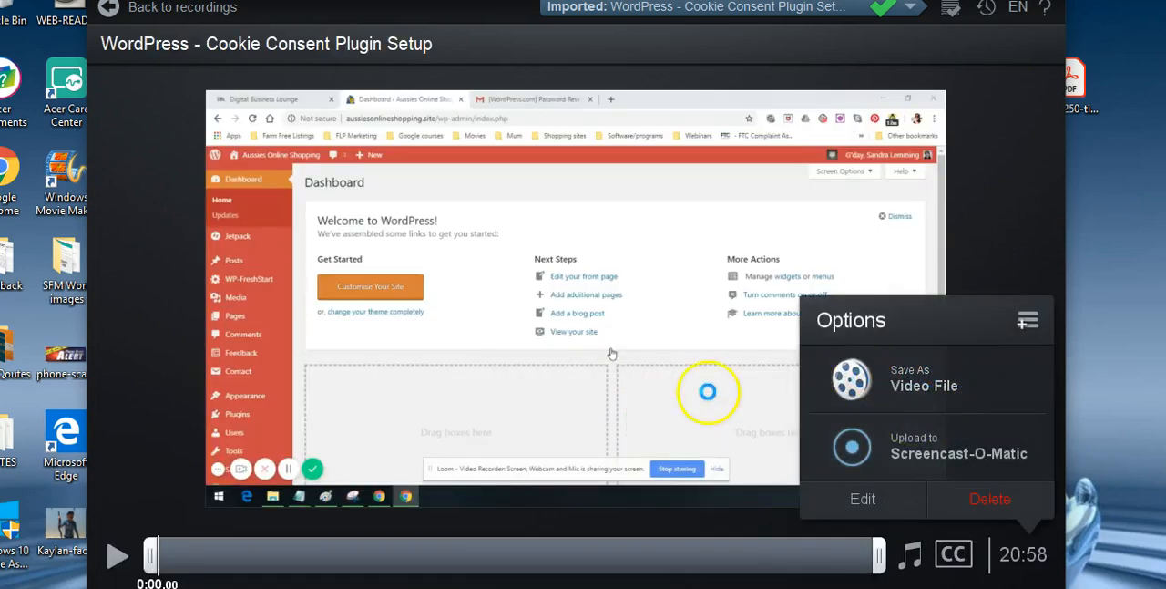
pyautogui.click(919, 383)
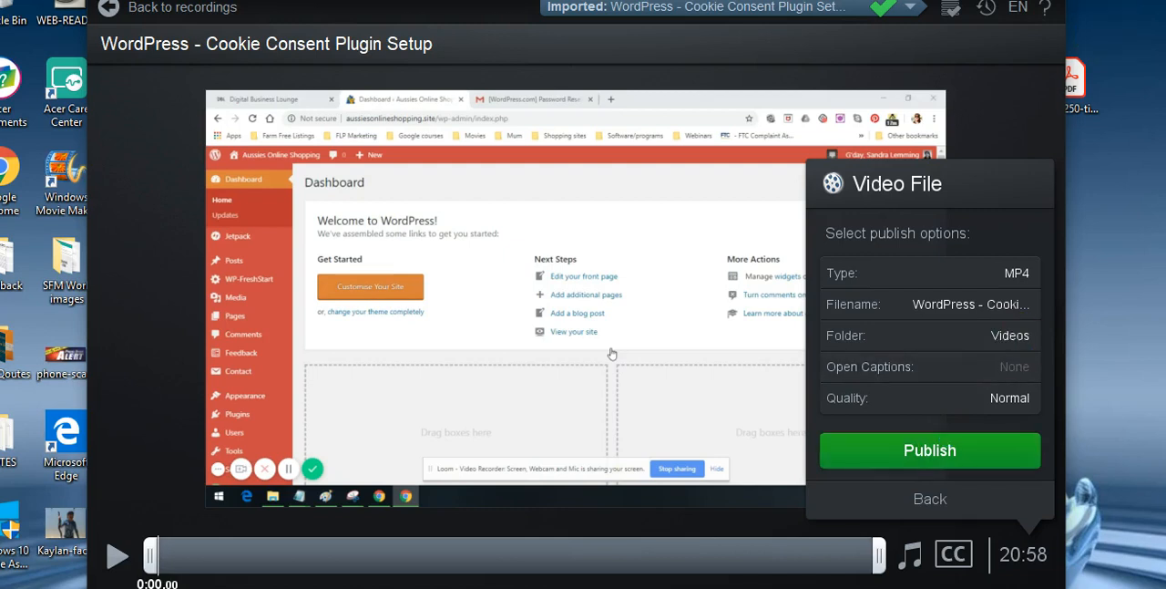
# - Minimize the editor window, bring it back and start exiting the recorder
pyautogui.click(1048, 1)
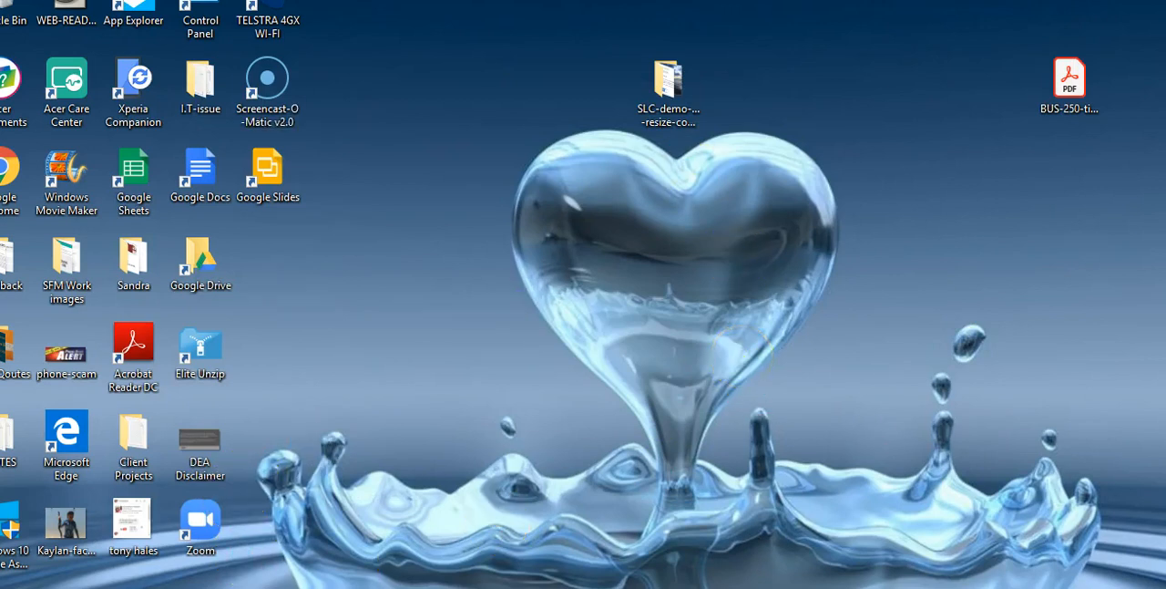
pyautogui.moveTo(252, 588)
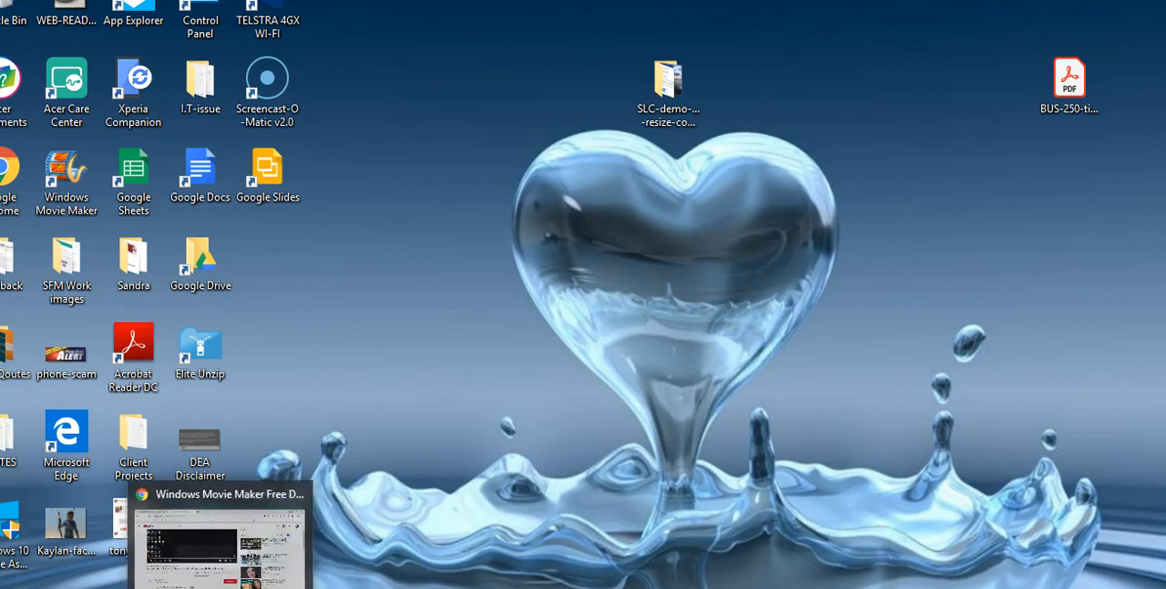
pyautogui.click(287, 543)
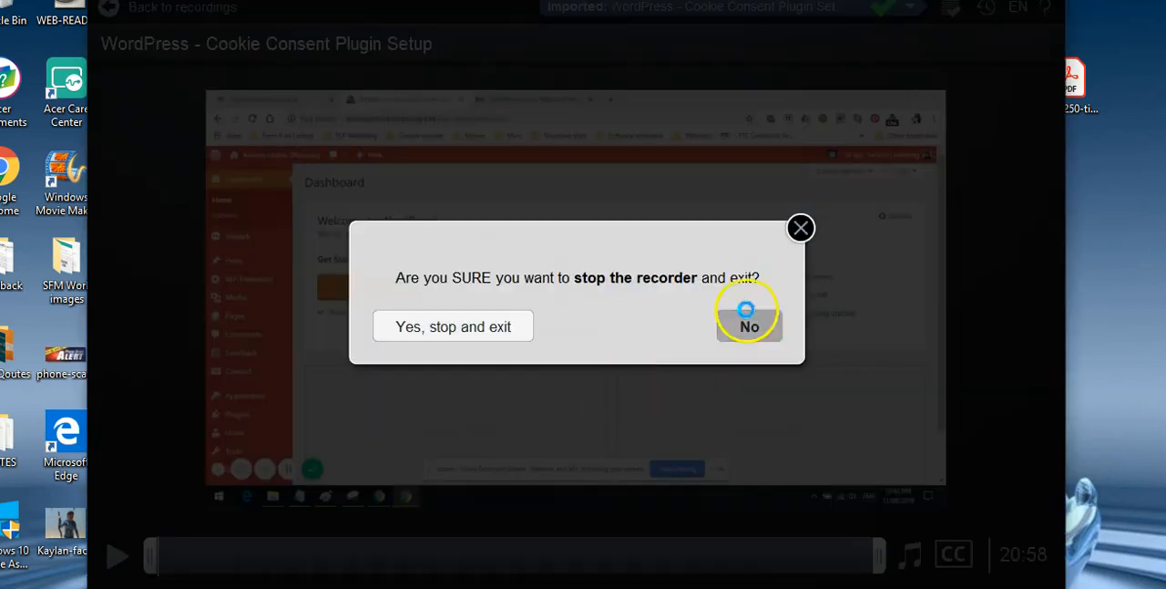